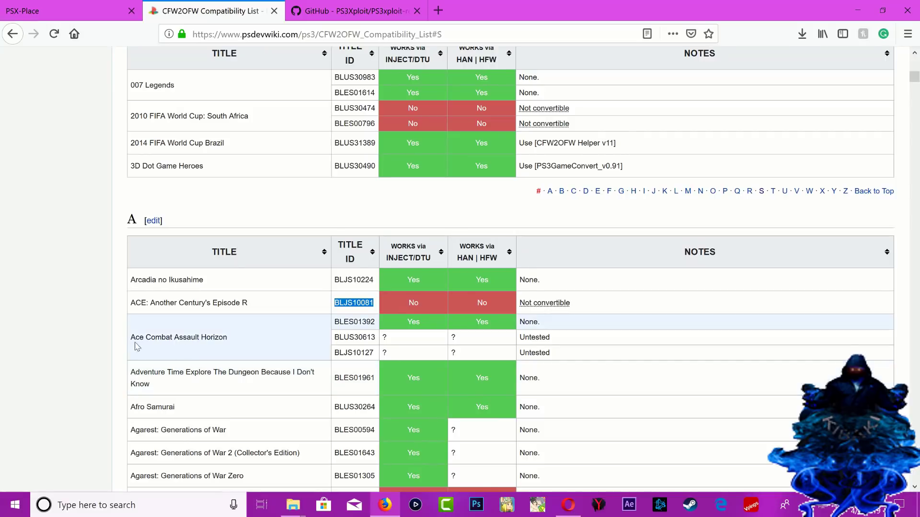
- Examine the compatibility entries and title IDs for Ace Combat Assault Horizon in section A of the CFW2OFW list
drag(136, 345, 143, 345)
click(146, 348)
drag(334, 322, 376, 325)
click(384, 326)
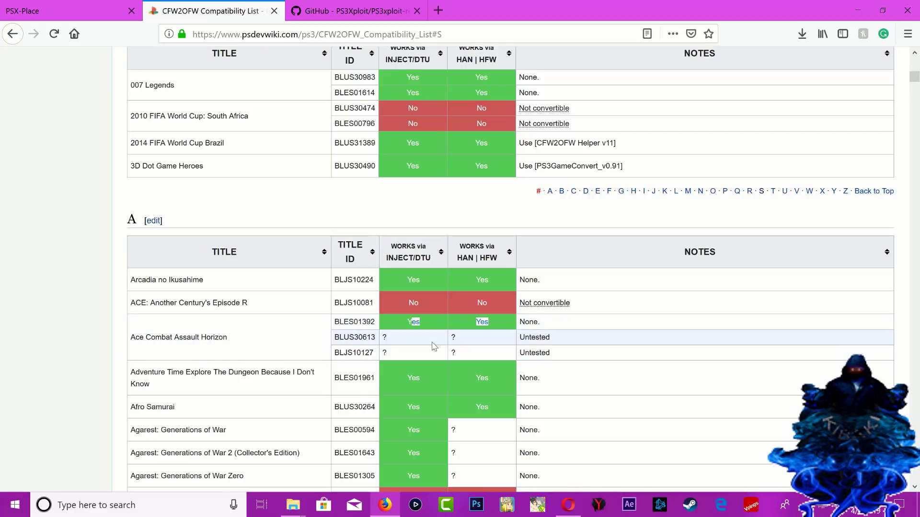
drag(334, 341, 377, 339)
click(384, 338)
scroll(348, 351, down, 4)
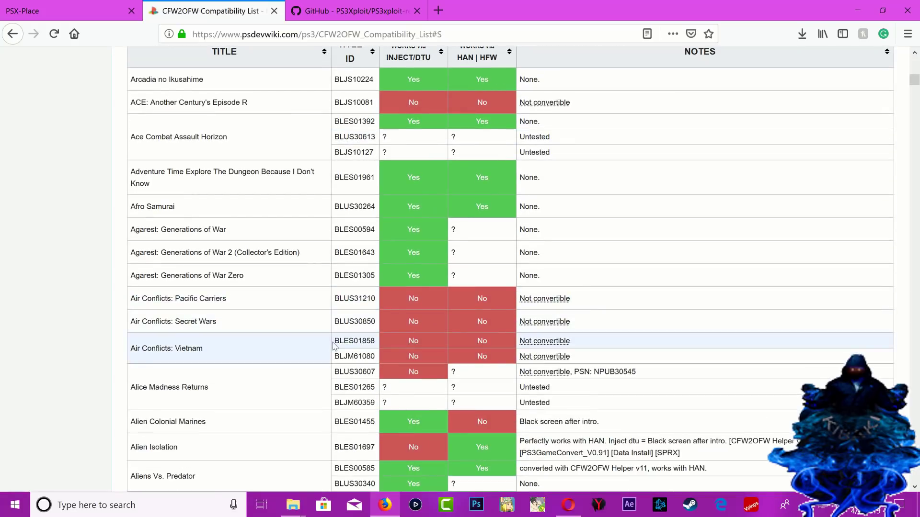
scroll(311, 368, up, 4)
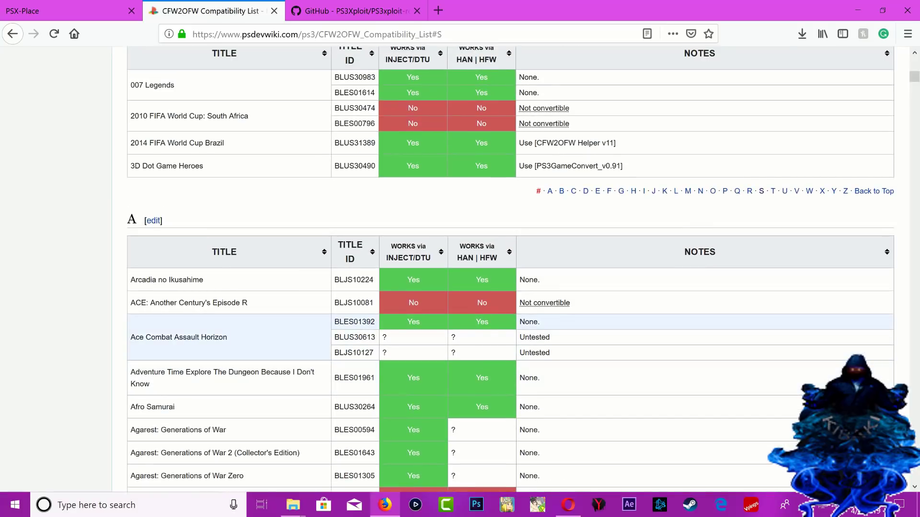
- Minimize the browser and switch to the File Explorer window showing the PS3Xploit all HAN folder
click(852, 8)
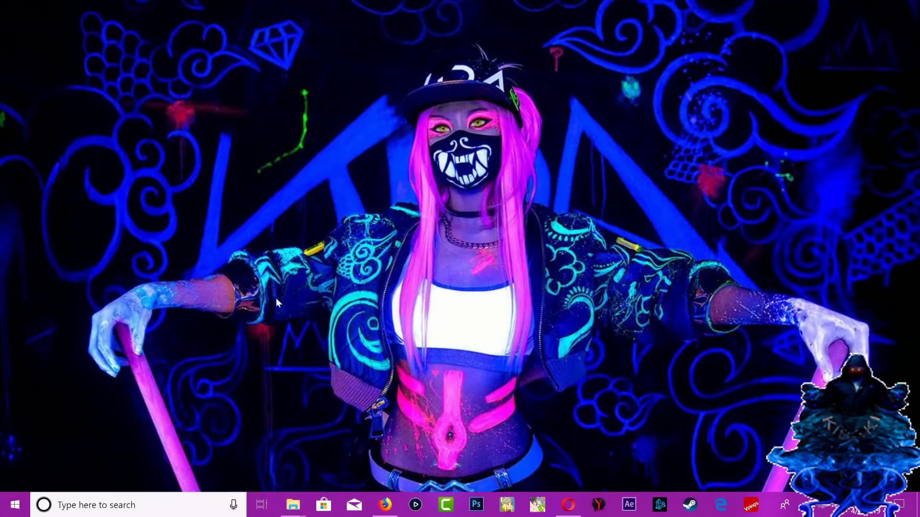
mouse_move(293, 505)
click(254, 456)
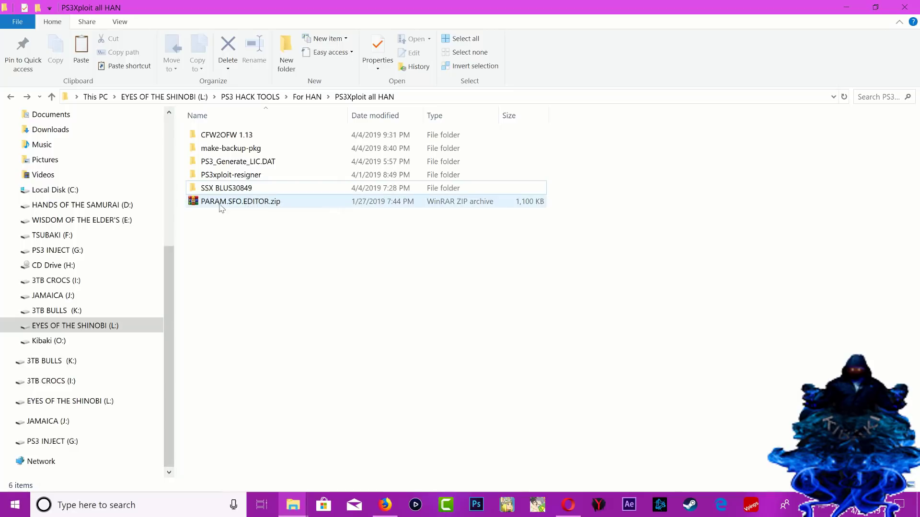
- Rename the SSX BLUS30849 game folder to dfgdfg
click(243, 191)
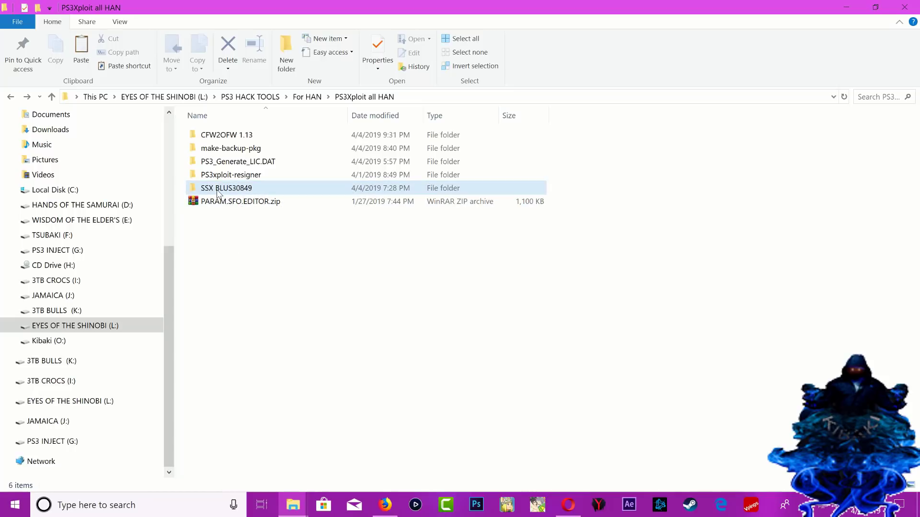
right_click(229, 192)
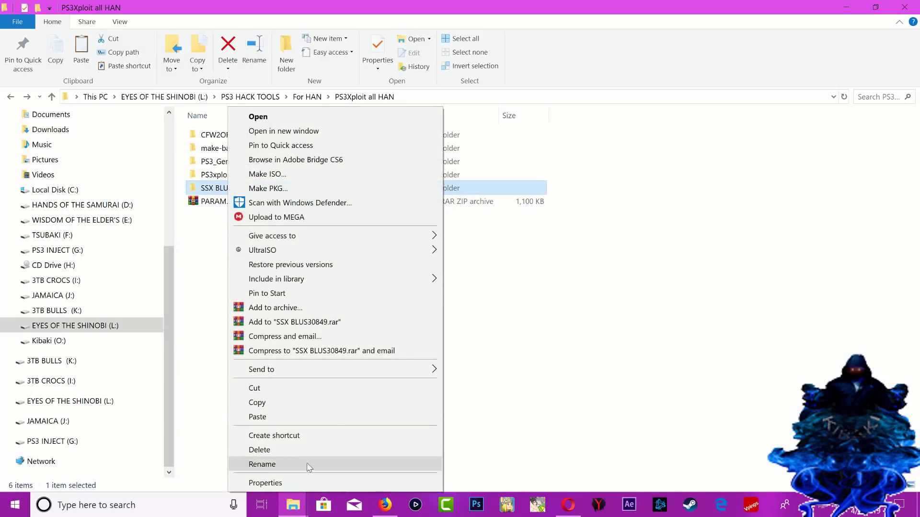
click(271, 463)
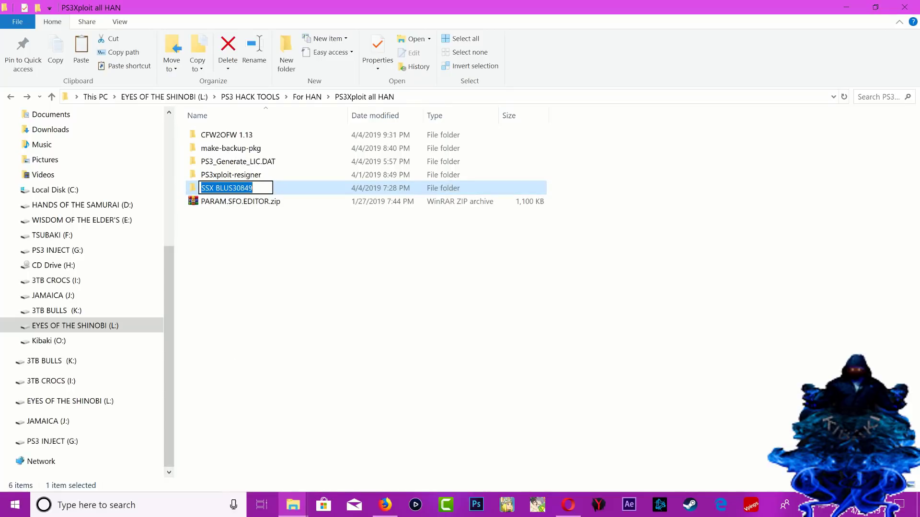
text(dfgdfg)
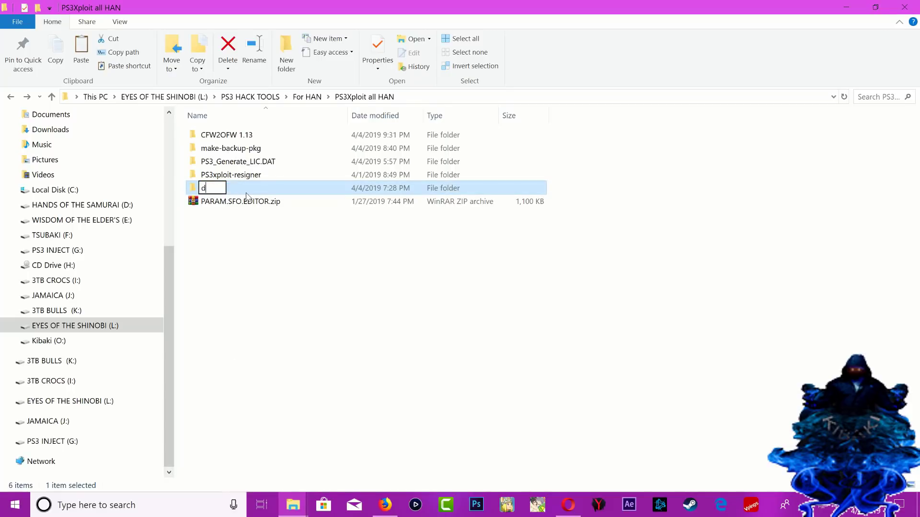
click(302, 290)
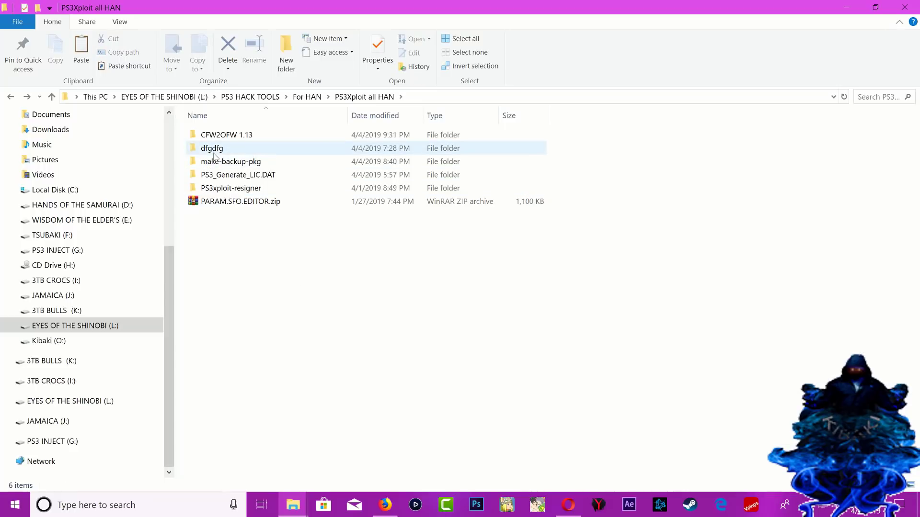
- Extract PARAM.SFO_Editor.exe from PARAM.SFO.EDITOR.zip into the PS3Xploit all HAN folder and close WinRAR
right_click(228, 203)
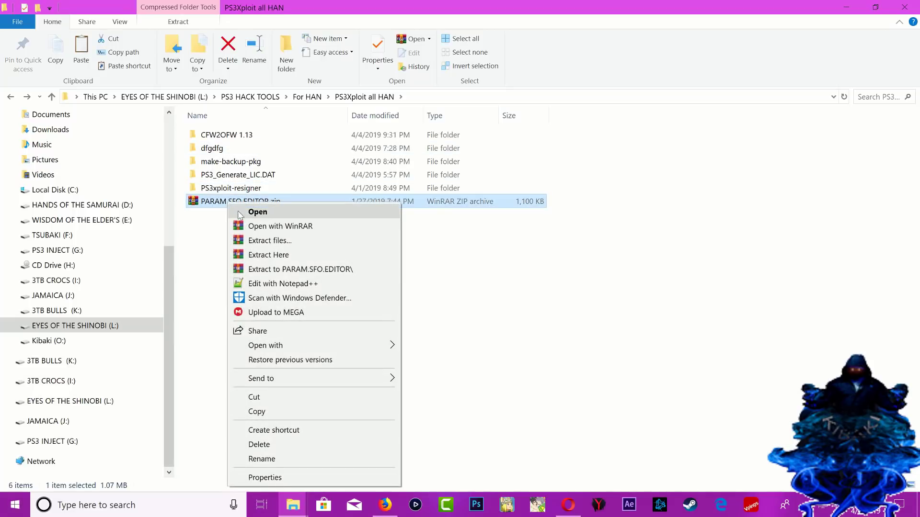
click(256, 213)
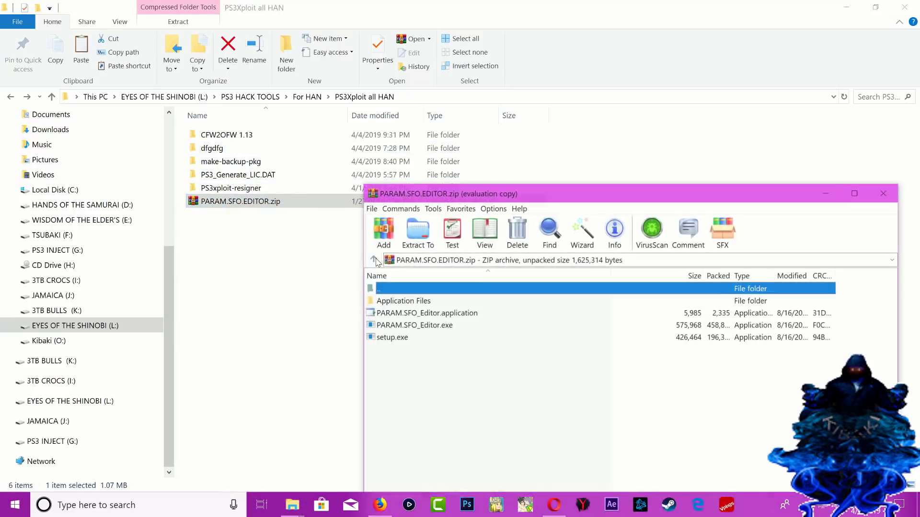
drag(431, 330, 311, 326)
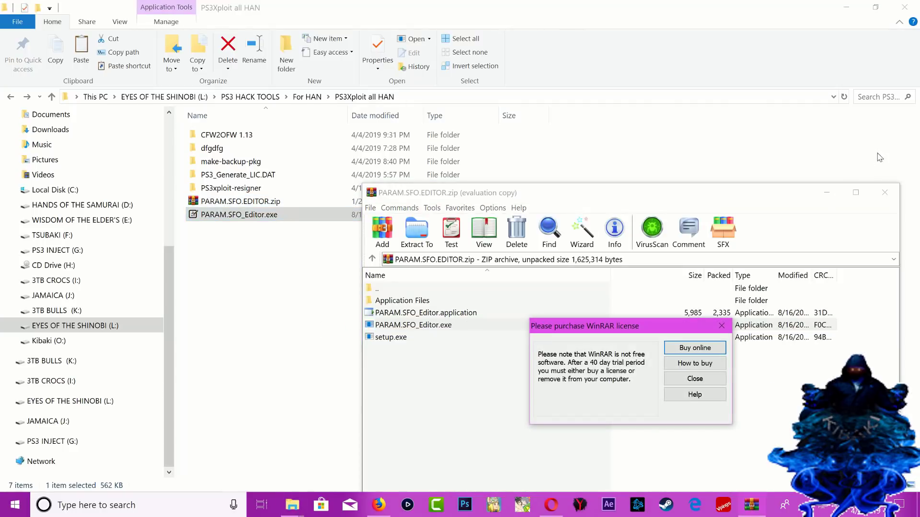
click(722, 326)
click(885, 192)
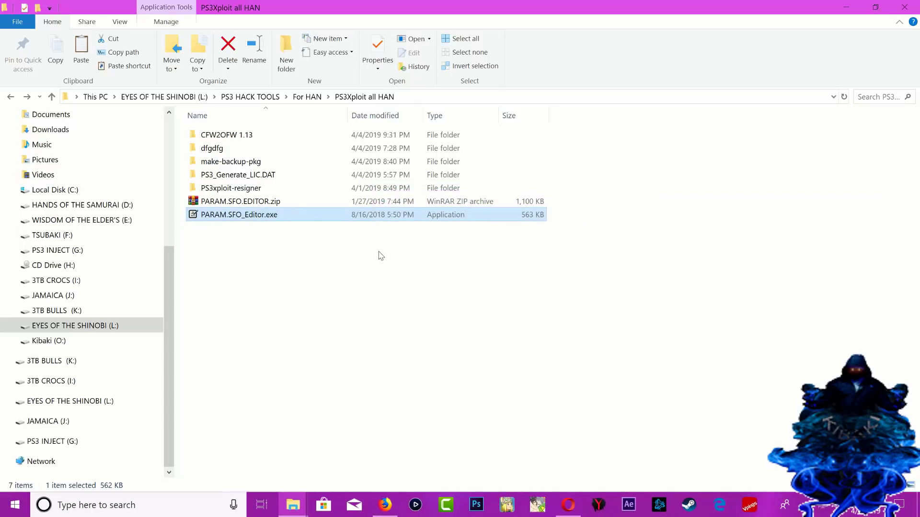
- Launch the extracted PARAM.SFO_Editor.exe
click(254, 220)
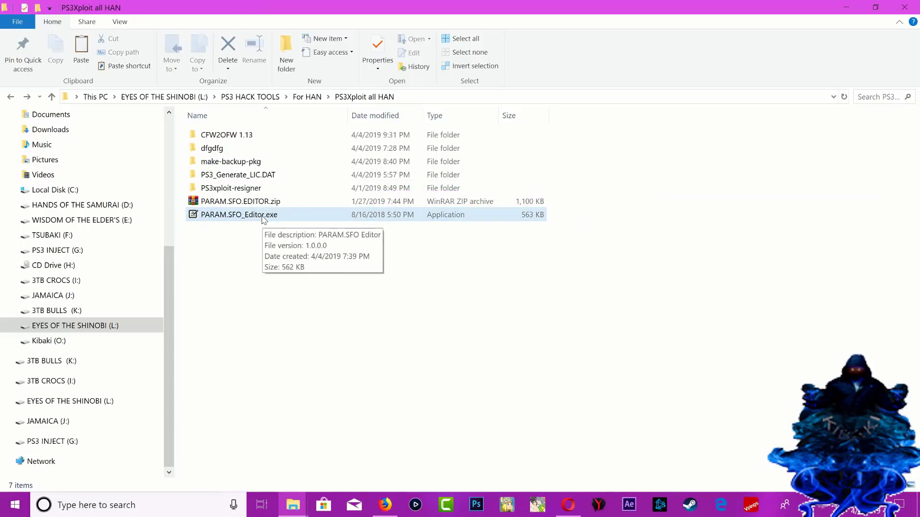
right_click(262, 220)
click(291, 160)
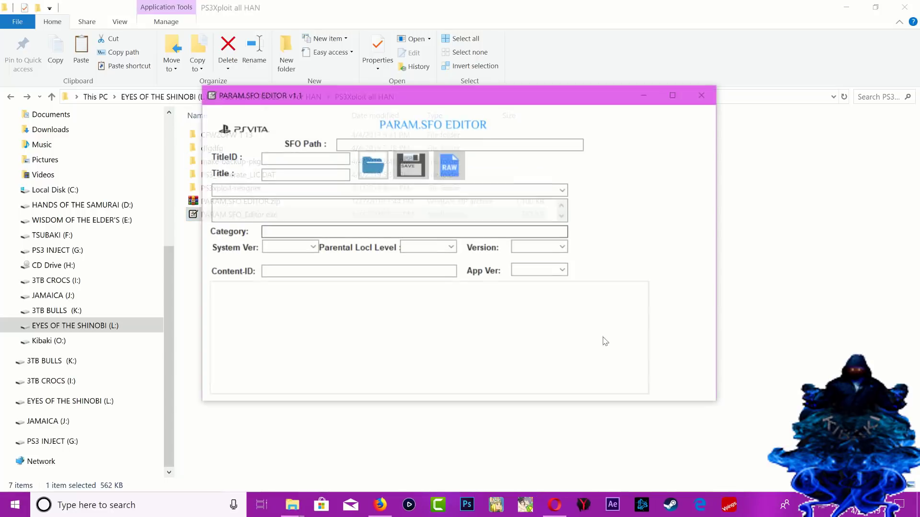
- Load PARAM.SFO from PS3 HACK TOOLS\For HAN\PS3Xploit all HAN\dfgdfg\PS3_GAME on the L: drive into the editor
click(373, 165)
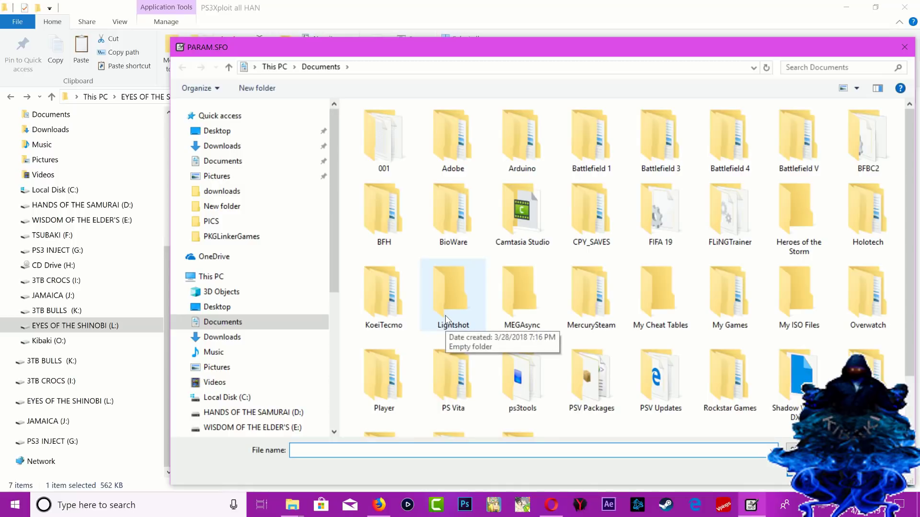
scroll(305, 355, down, 4)
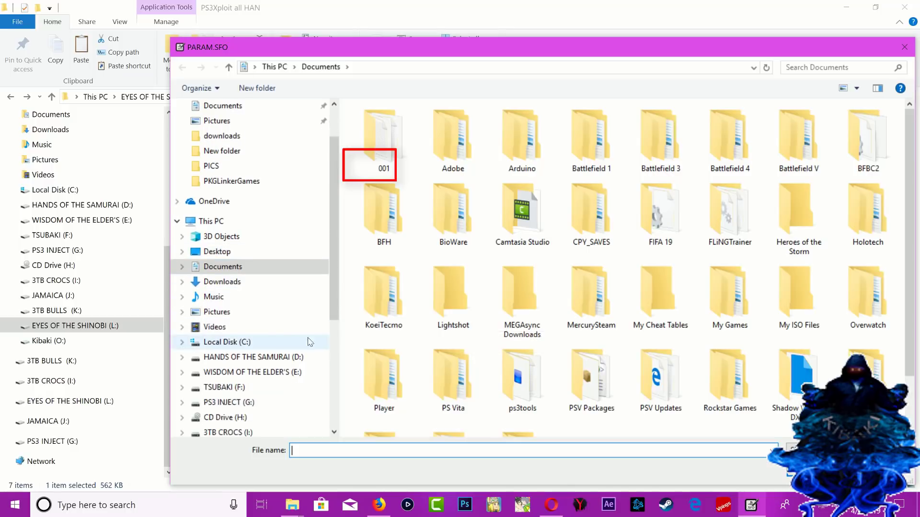
scroll(298, 376, down, 2)
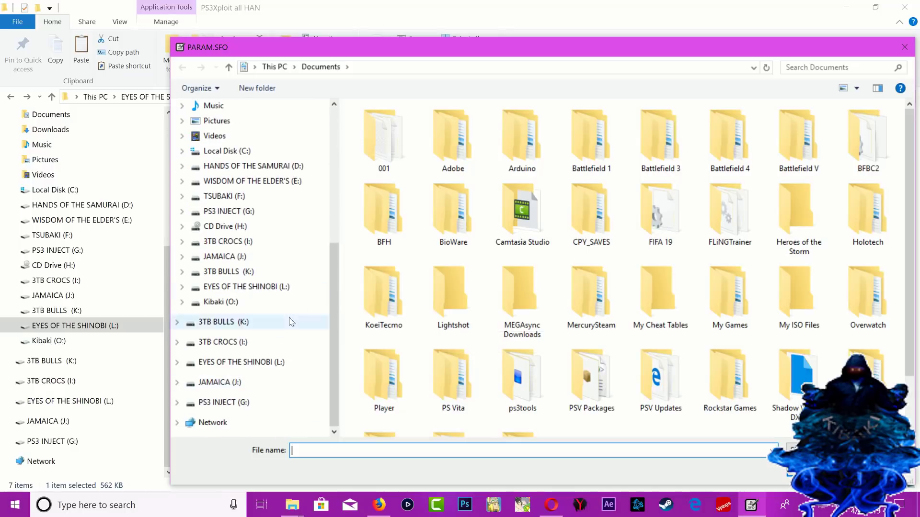
click(280, 288)
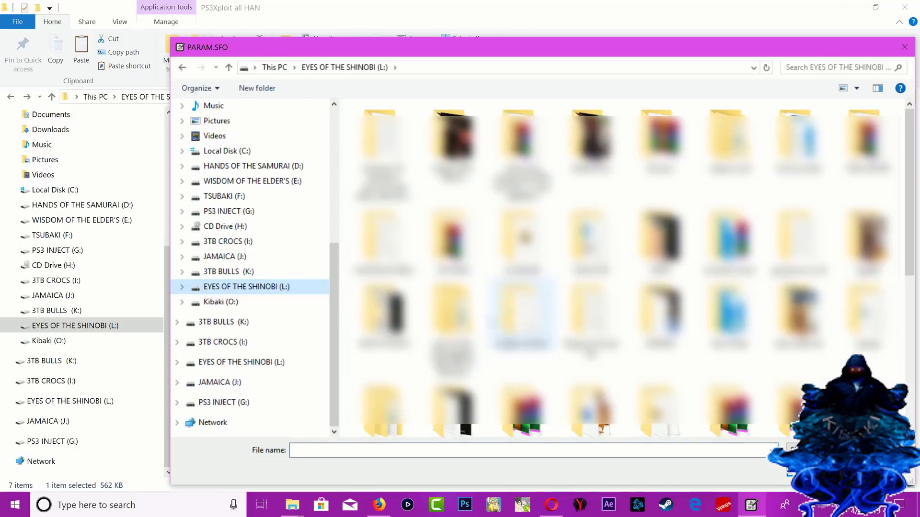
double_click(731, 242)
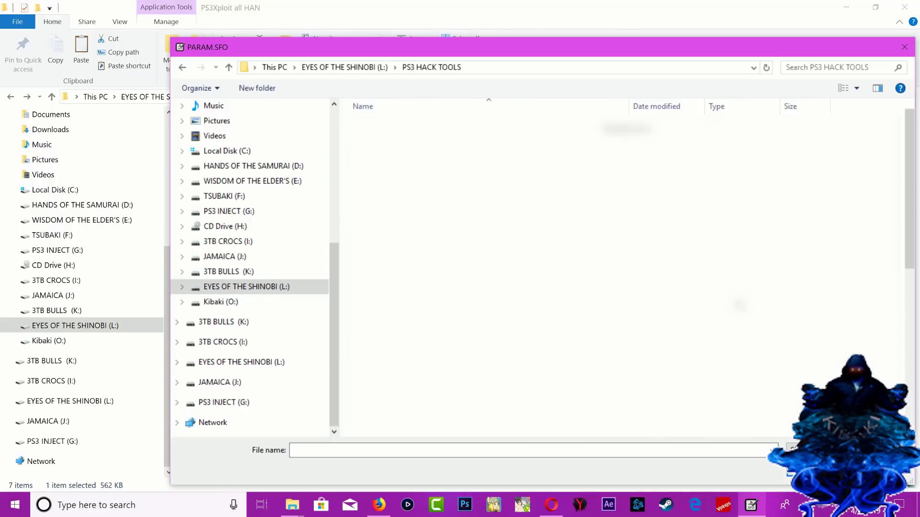
double_click(393, 245)
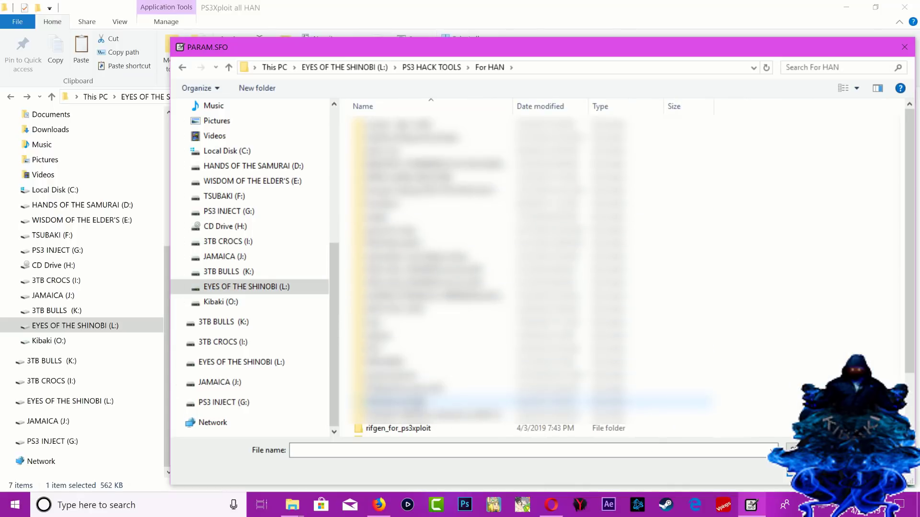
double_click(414, 402)
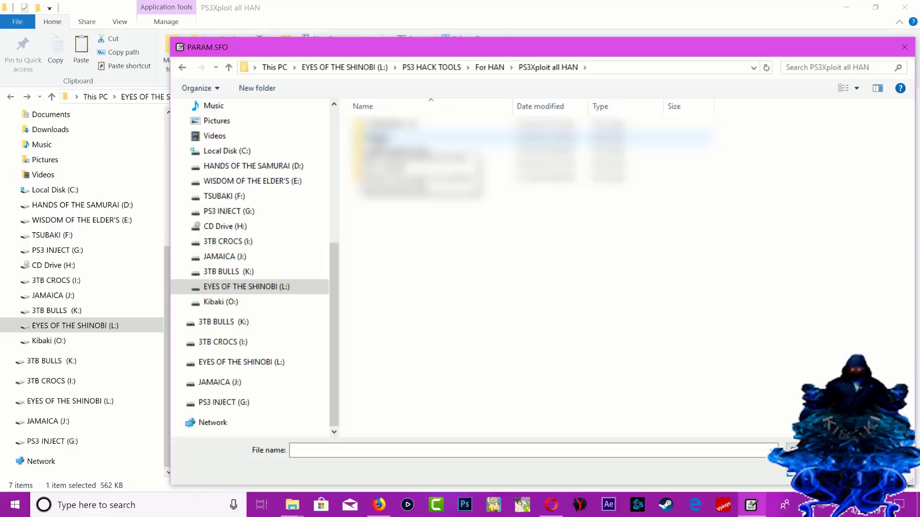
double_click(378, 139)
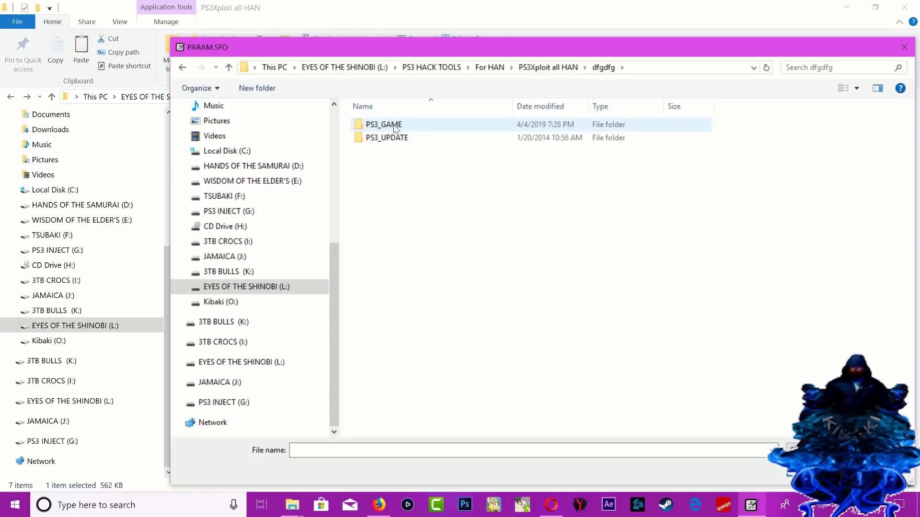
double_click(383, 126)
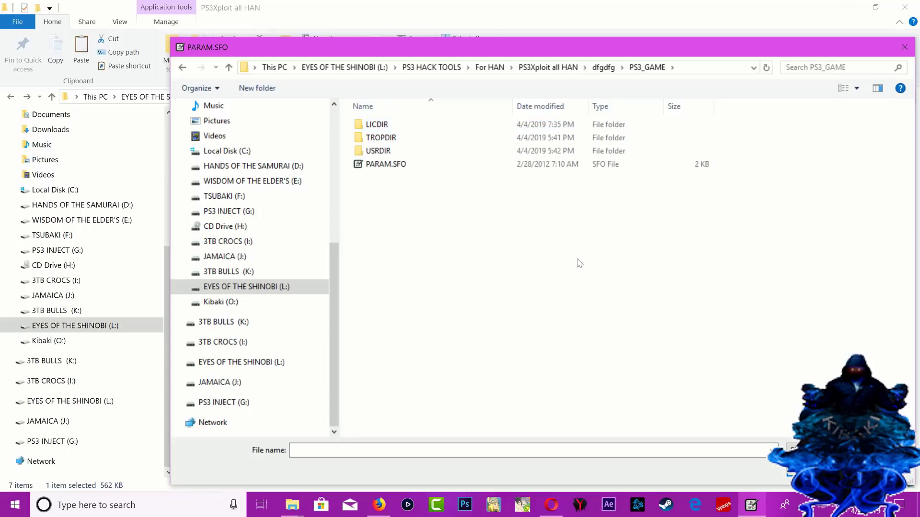
click(382, 165)
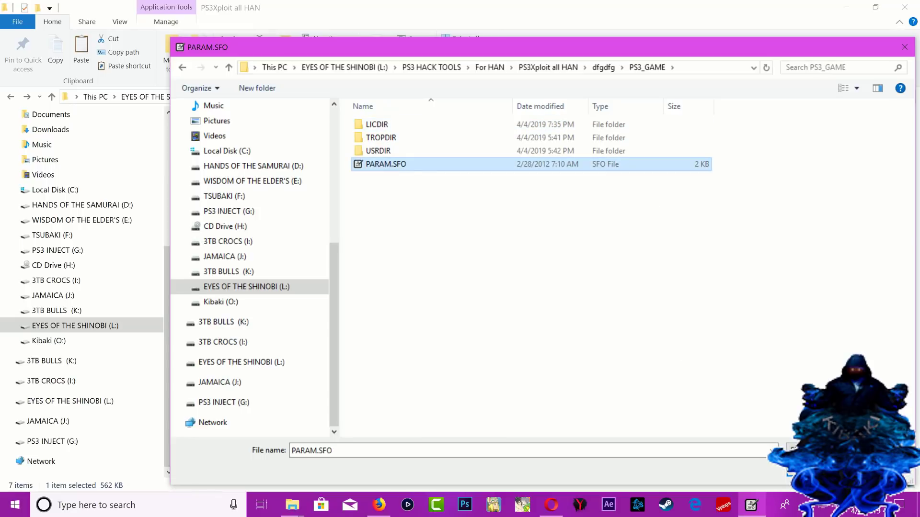
key(Return)
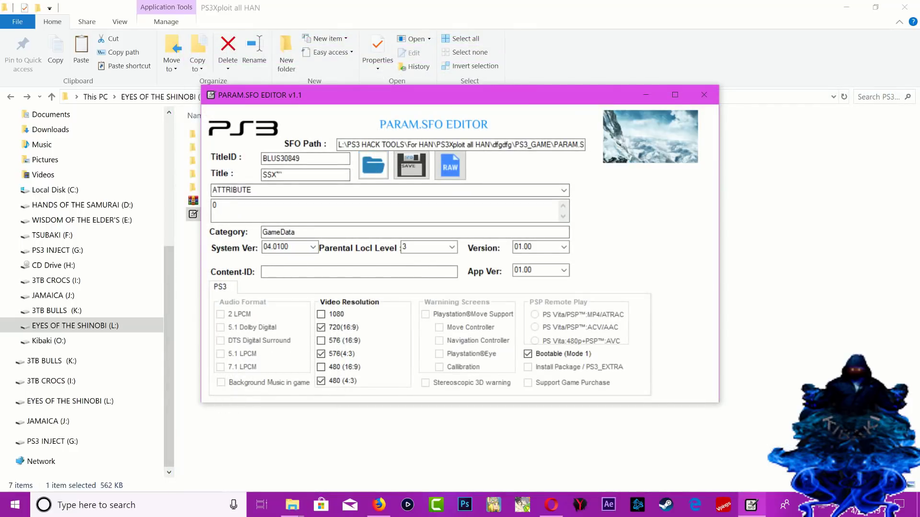
- Copy the game's TitleID value from the PARAM.SFO editor and close the editor
drag(346, 159, 262, 162)
right_click(276, 160)
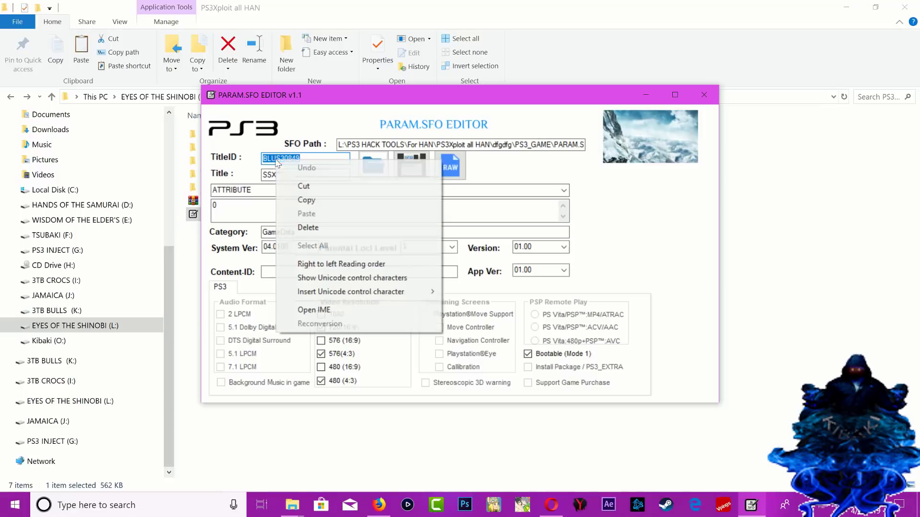
click(296, 202)
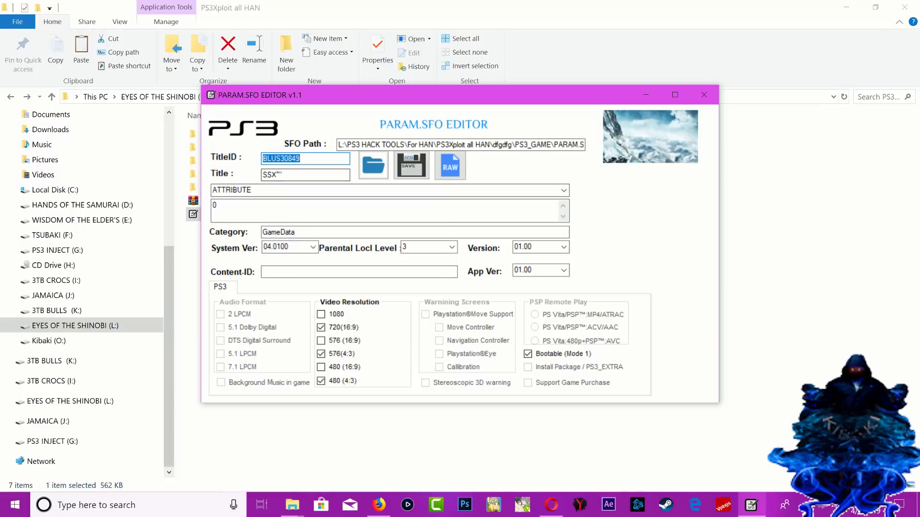
right_click(296, 160)
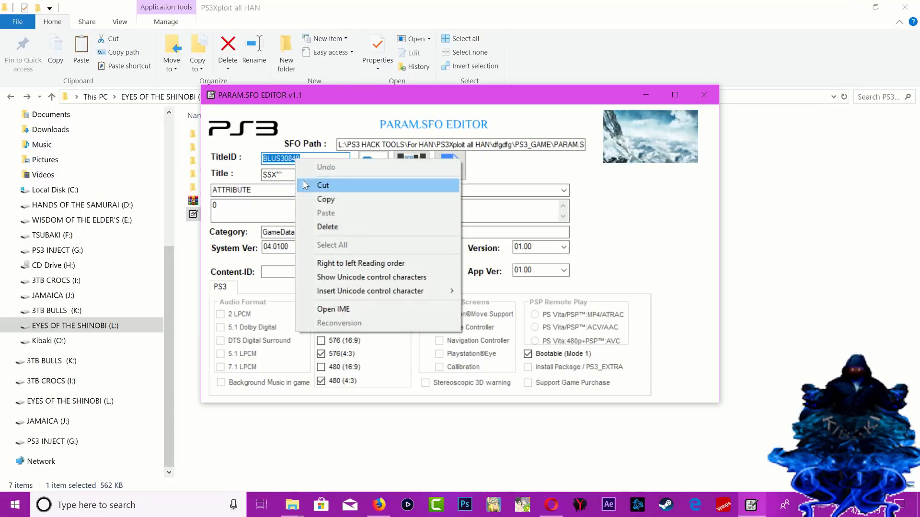
click(319, 200)
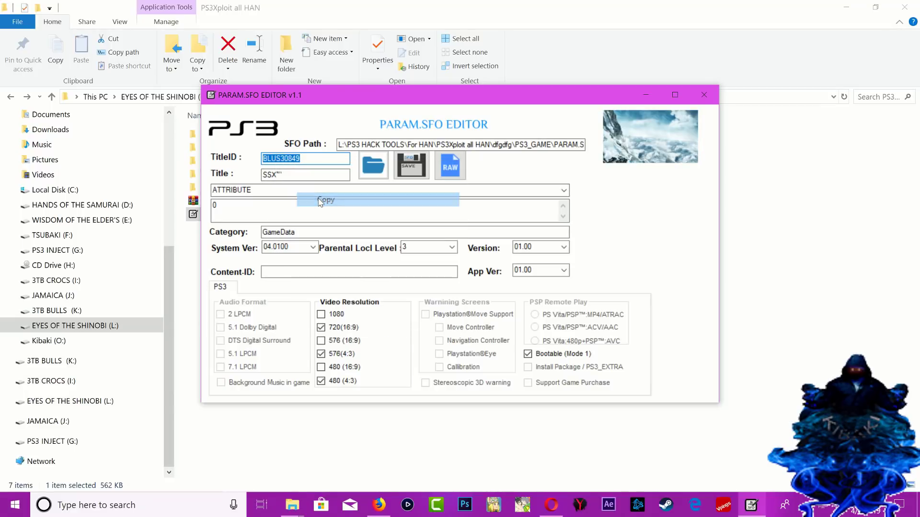
click(704, 94)
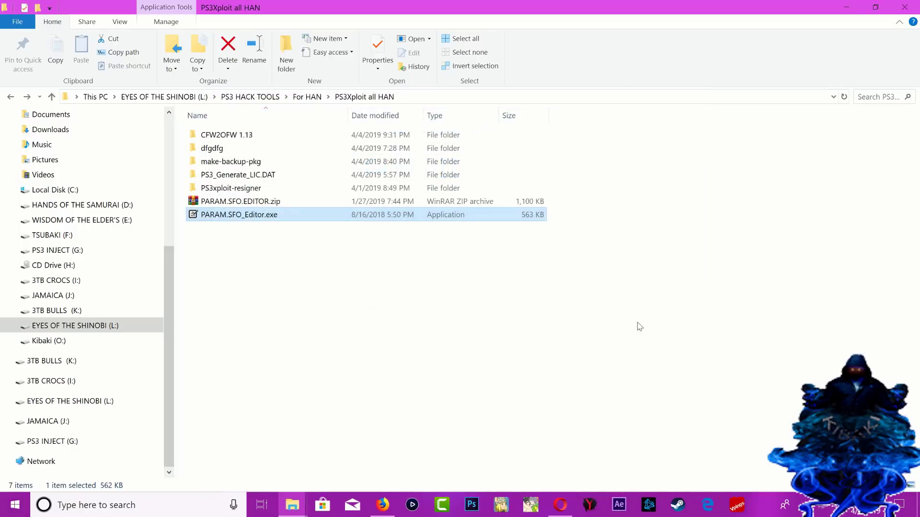
- Rename the dfgdfg game folder to SSX BLUS30849
right_click(211, 148)
click(272, 463)
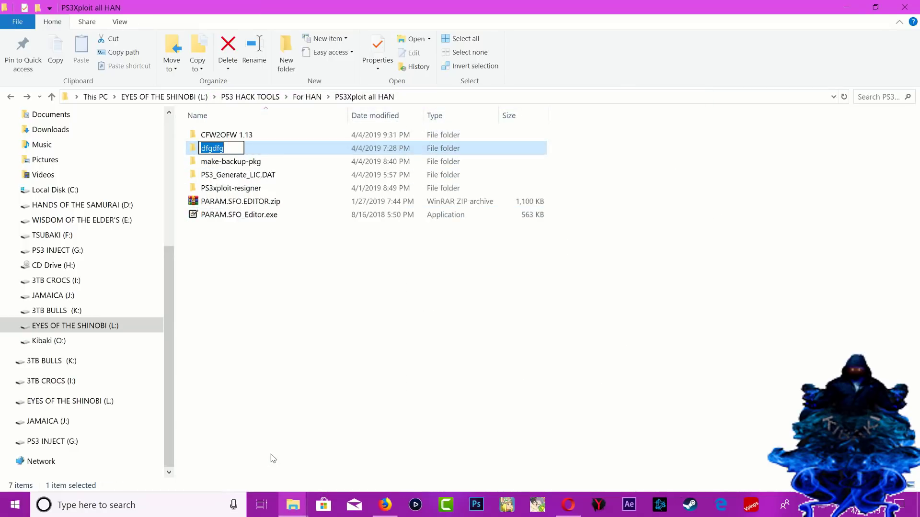
text(SSX BLUS30849)
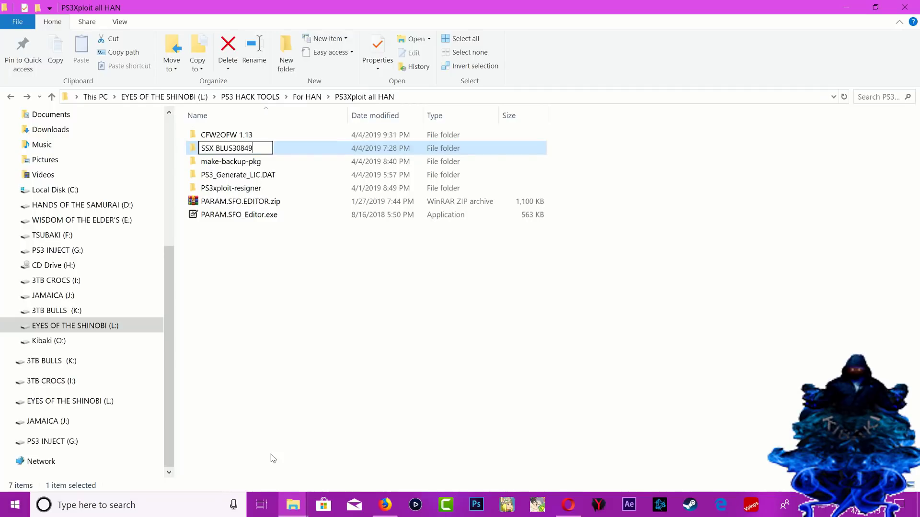
click(323, 360)
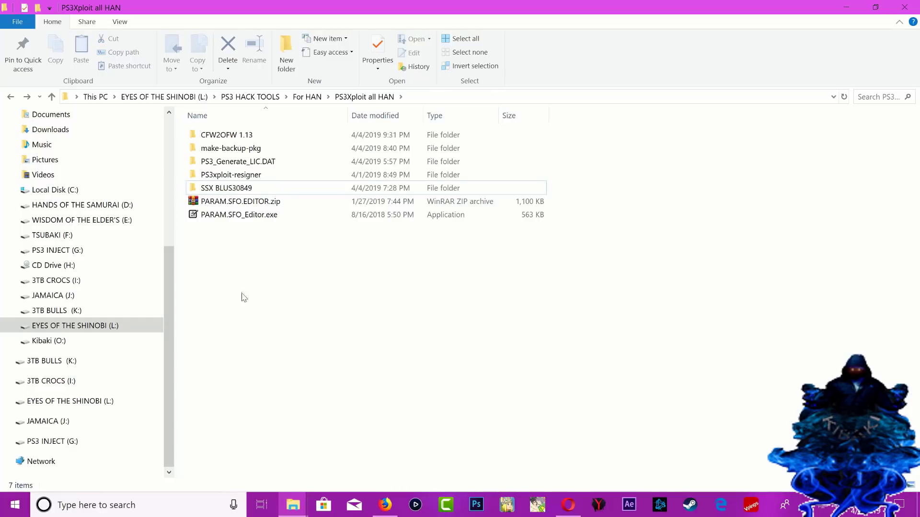
- Delete PARAM.SFO_Editor.exe from the PS3Xploit all HAN folder
right_click(222, 215)
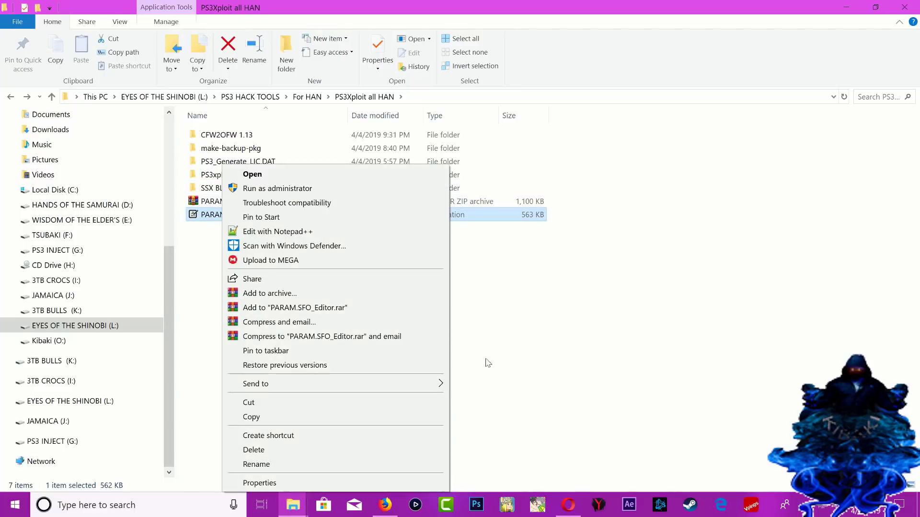
click(281, 455)
click(508, 295)
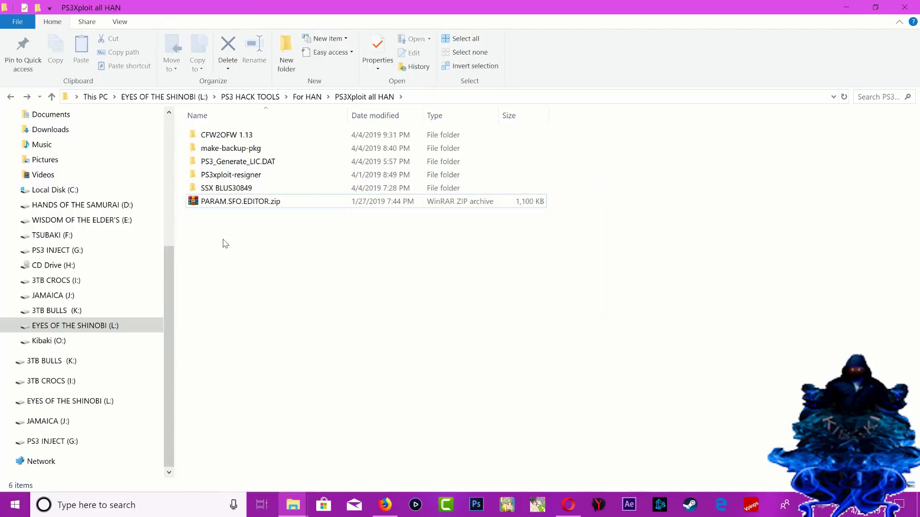
- Launch PS3_Generate_LIC.DAT.exe from the PS3_Generate_LIC.DAT folder
double_click(243, 166)
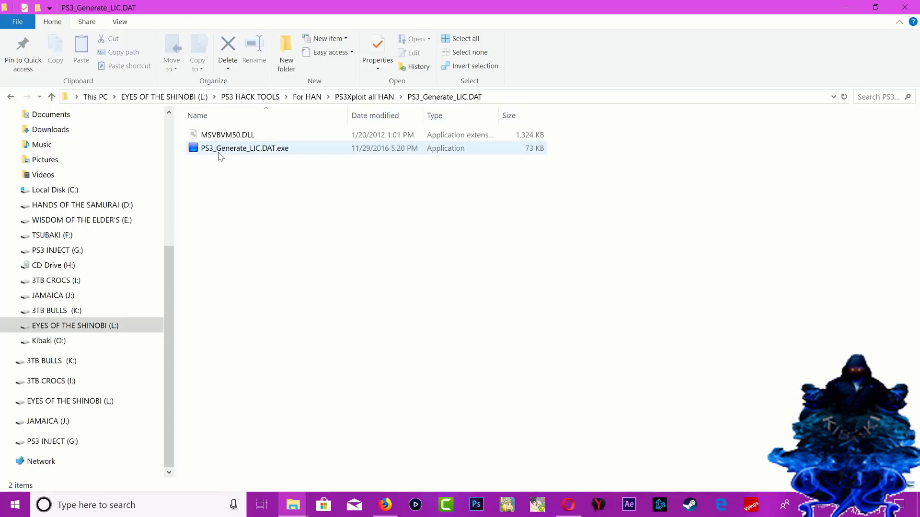
right_click(221, 149)
click(254, 162)
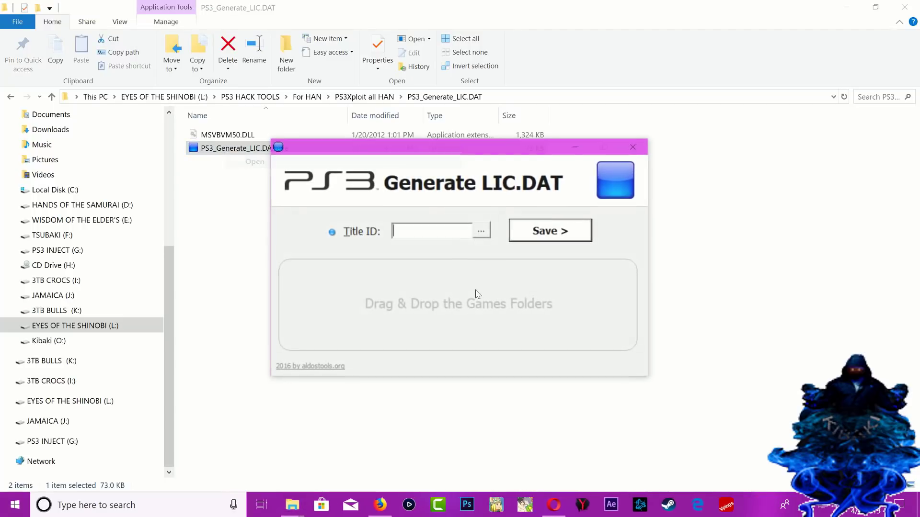
- Inspect the contents of SSX BLUS30849\PS3_GAME\LICDIR and return to the PS3Xploit all HAN folder
click(11, 97)
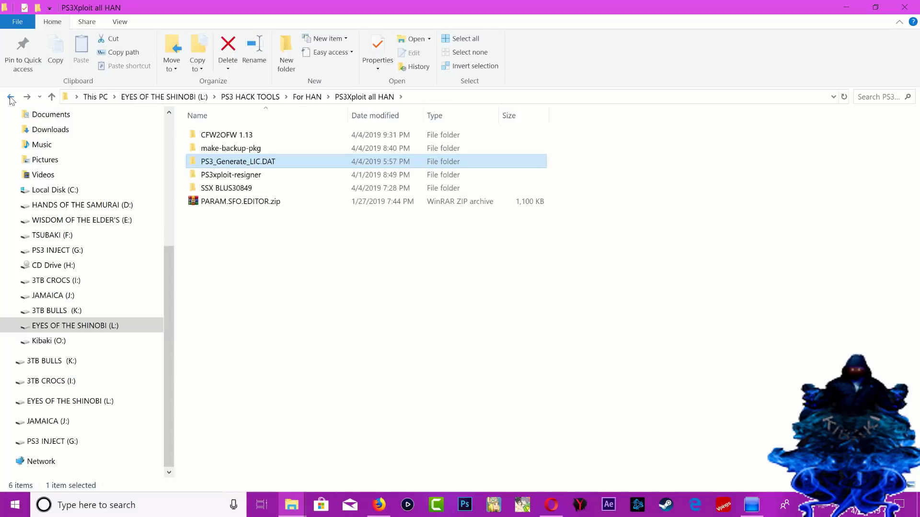
double_click(234, 189)
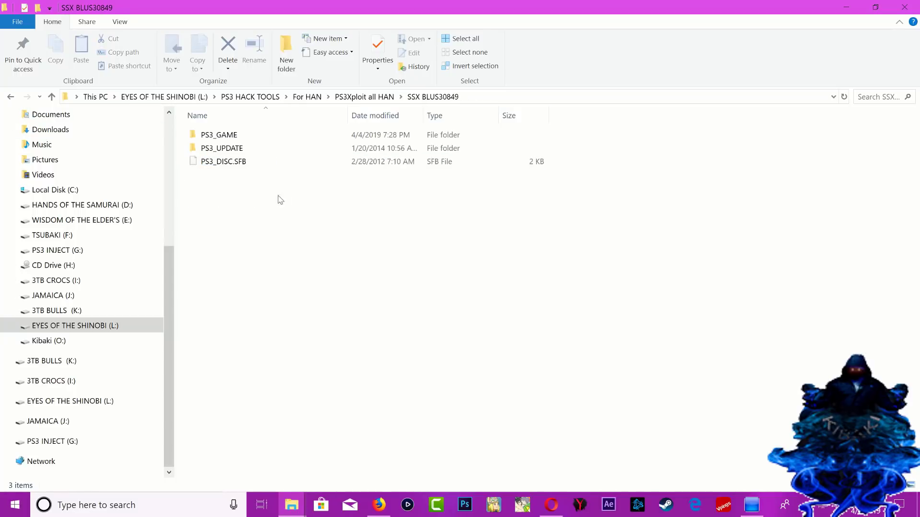
double_click(227, 138)
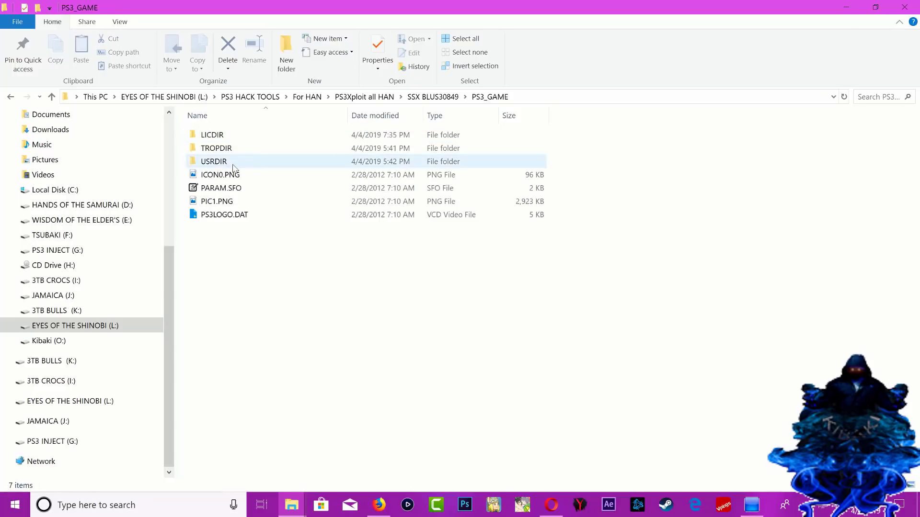
double_click(209, 136)
drag(245, 143, 454, 317)
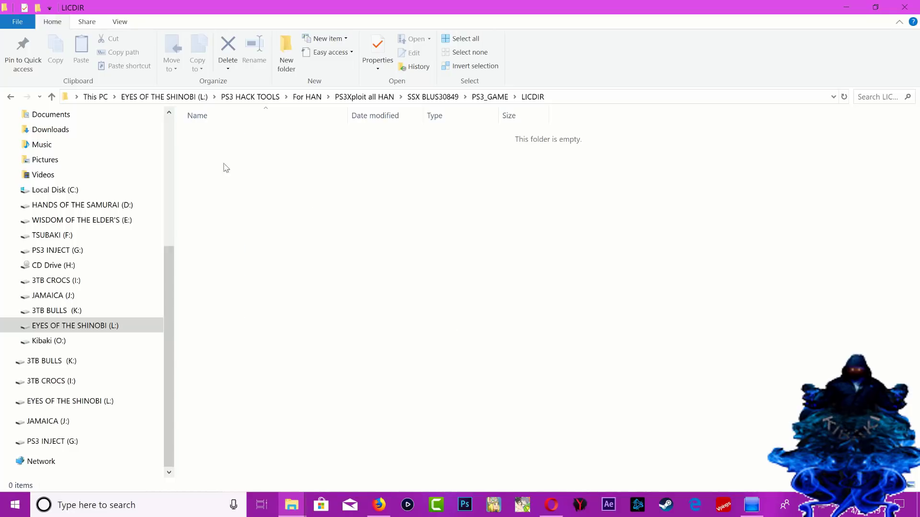
click(11, 98)
click(12, 98)
click(11, 98)
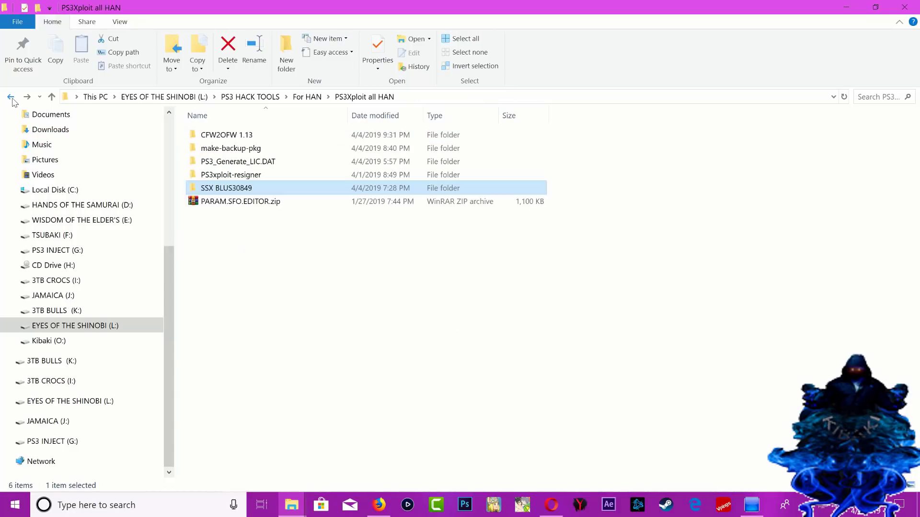
- Generate the LIC.DAT file for the SSX BLUS30849 game folder with the Generate LIC.DAT tool and close the tool
click(752, 504)
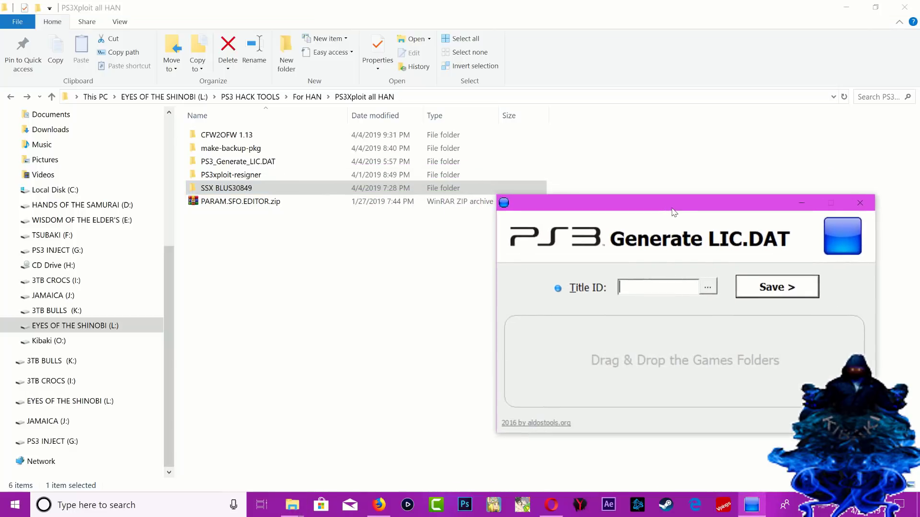
drag(216, 191, 566, 359)
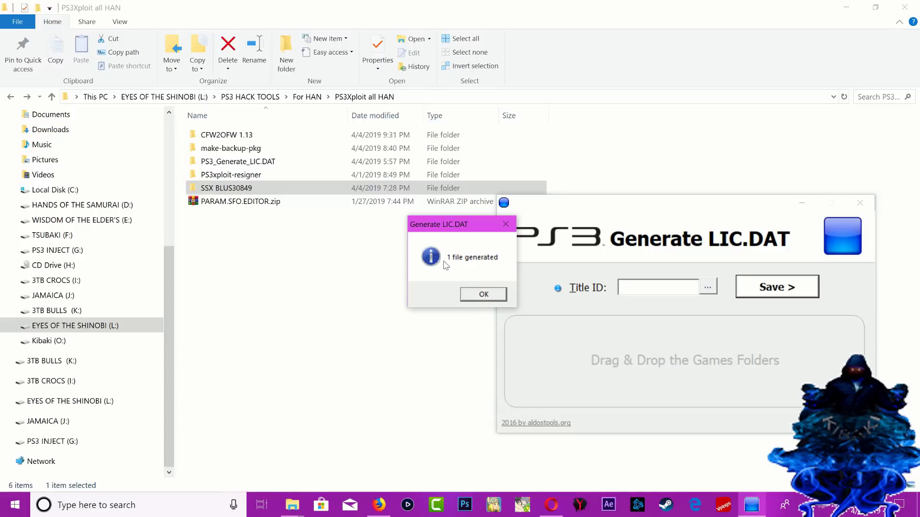
click(483, 295)
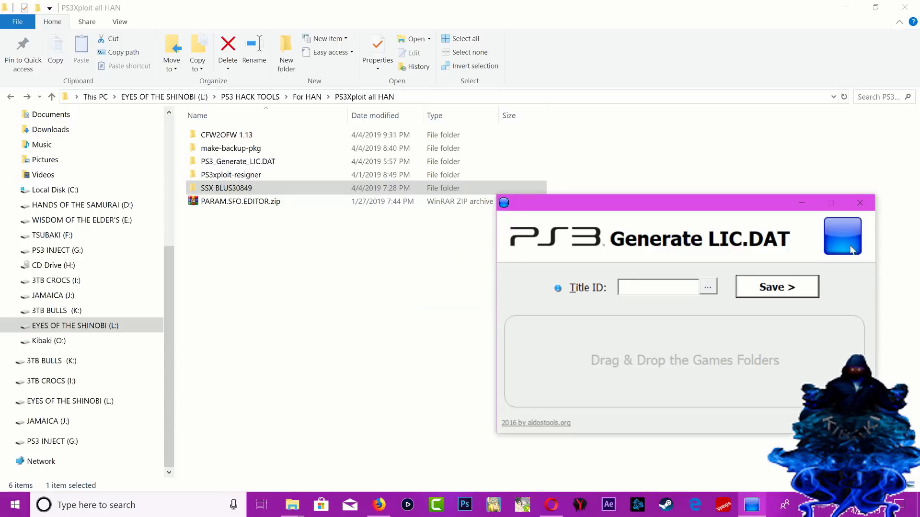
click(860, 203)
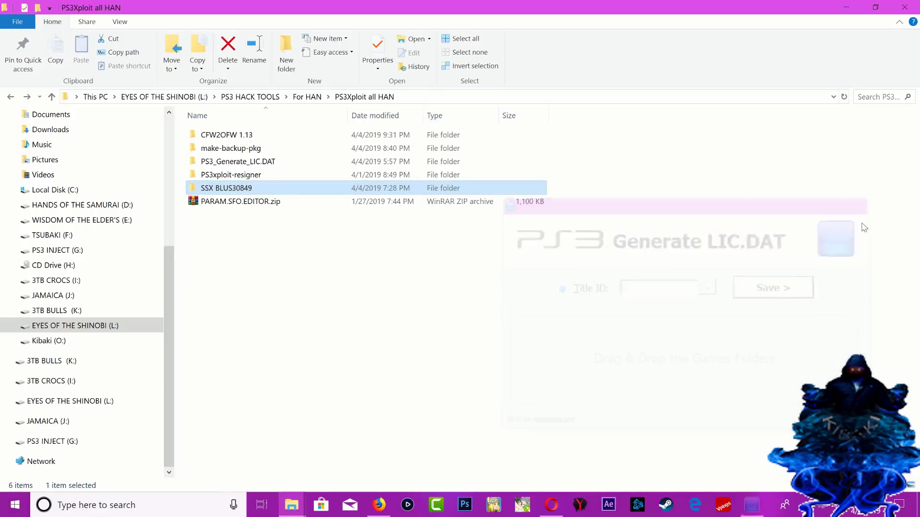
- Check SSX BLUS30849\PS3_GAME\LICDIR for the generated LIC.DAT file and return to the PS3Xploit all HAN folder
double_click(230, 190)
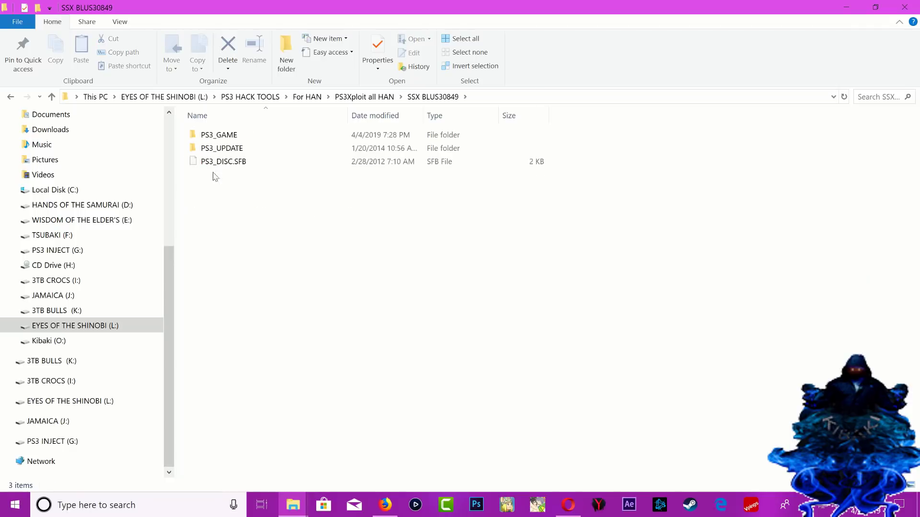
double_click(217, 138)
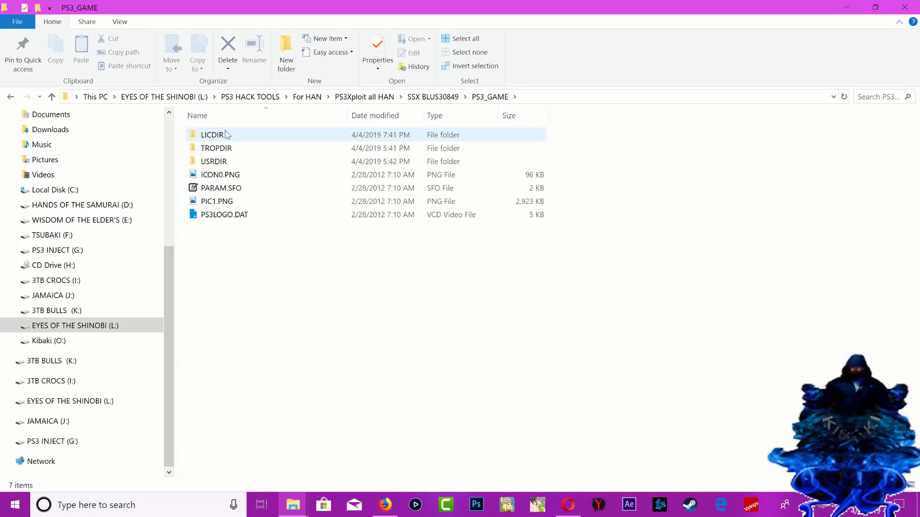
double_click(211, 136)
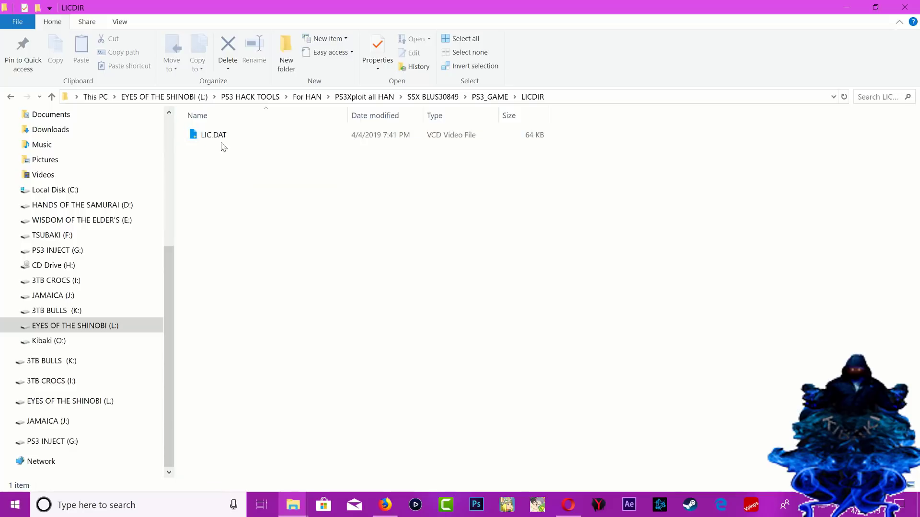
click(12, 97)
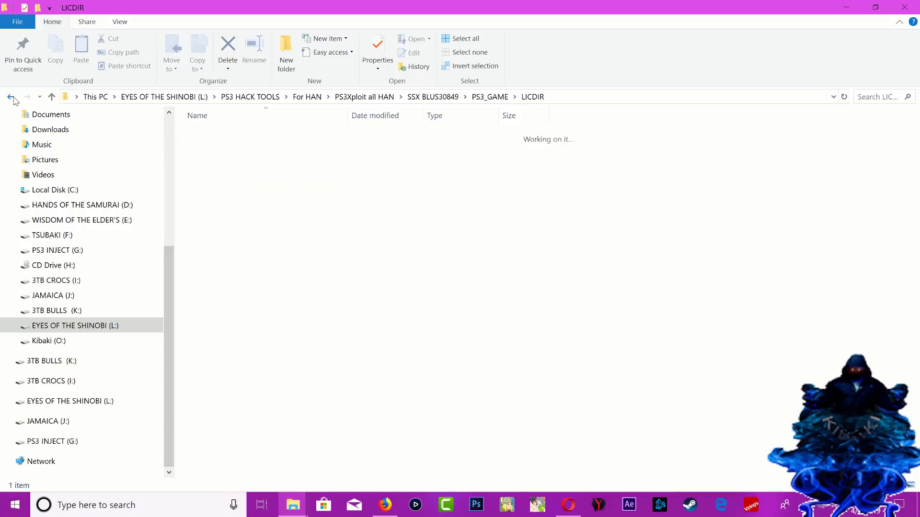
click(13, 99)
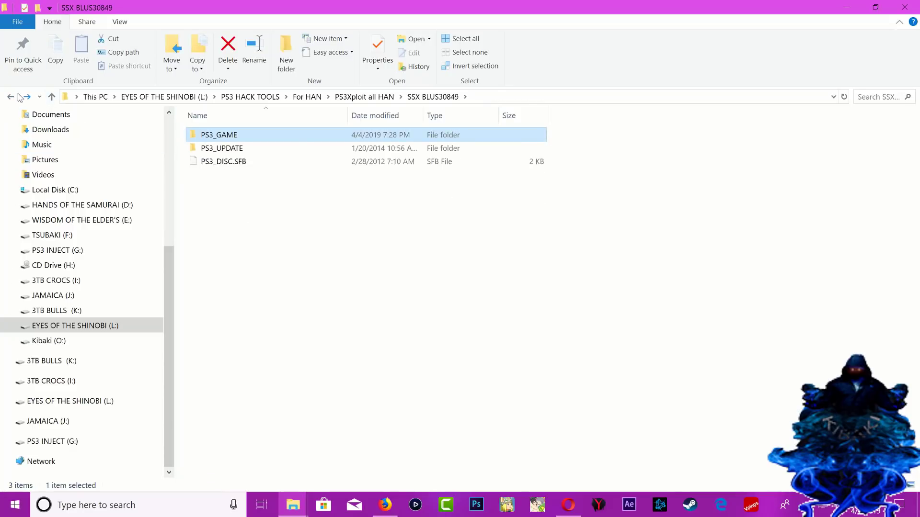
click(7, 99)
click(321, 310)
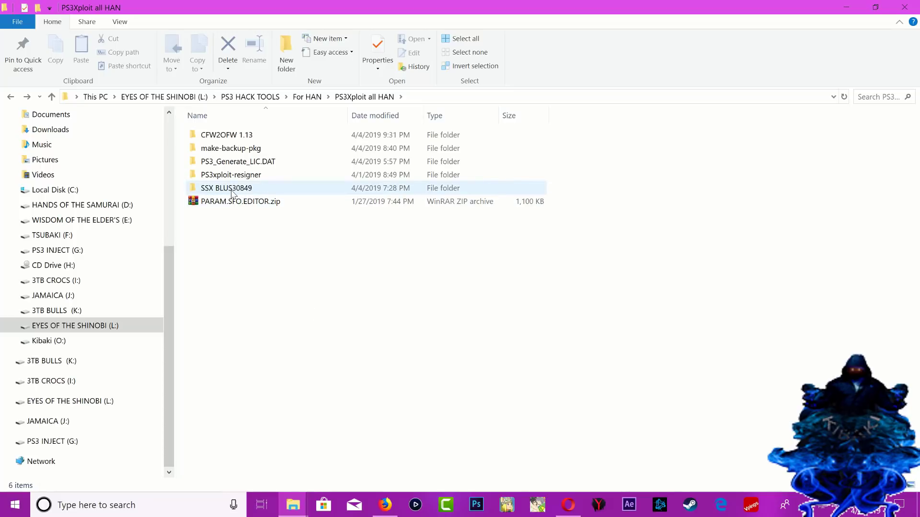
- Copy the PS3_GAME folder from SSX BLUS30849 into the CFW2OFW 1.13 folder
mouse_move(233, 193)
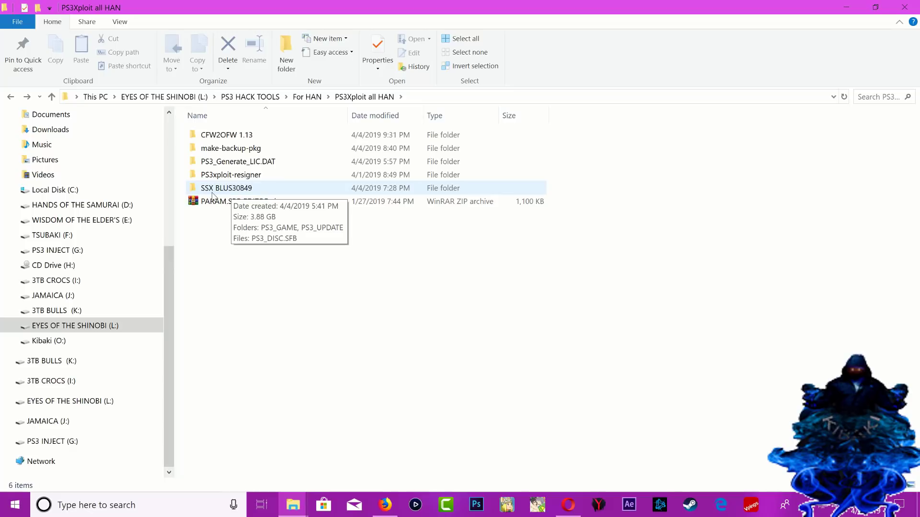
double_click(238, 191)
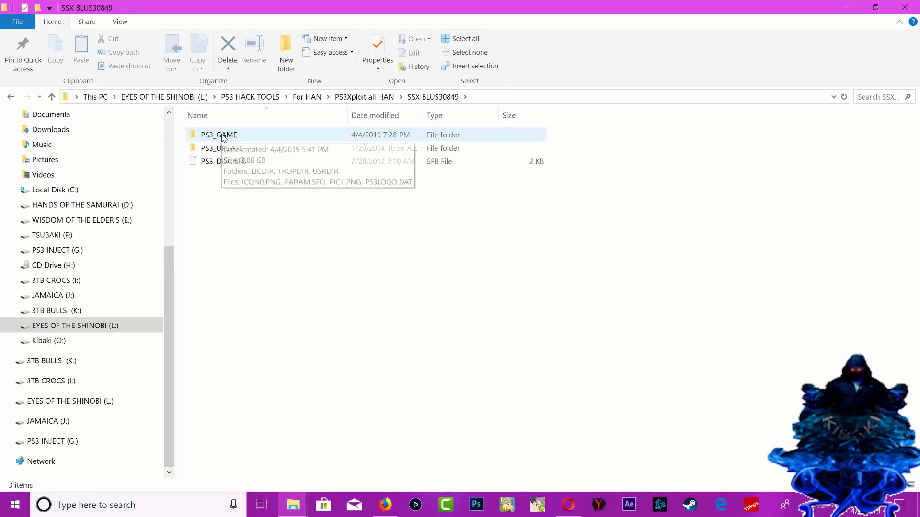
right_click(223, 137)
click(252, 417)
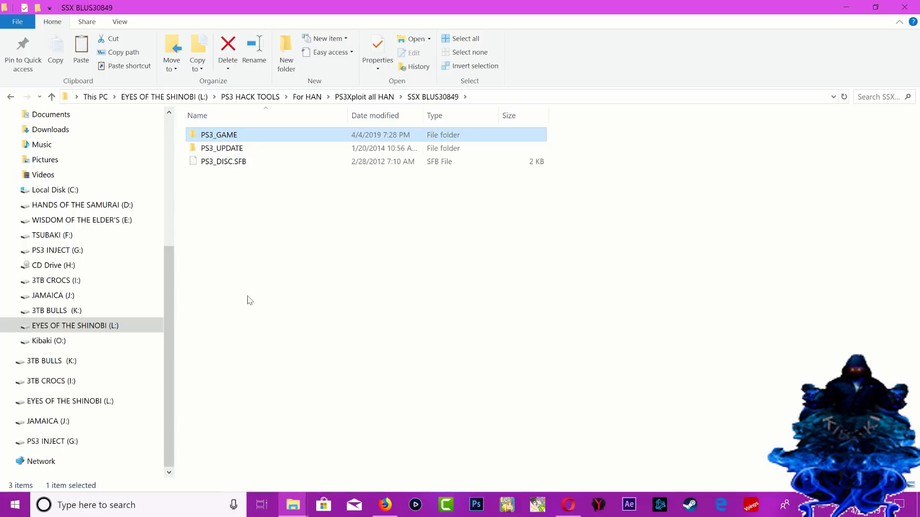
click(11, 98)
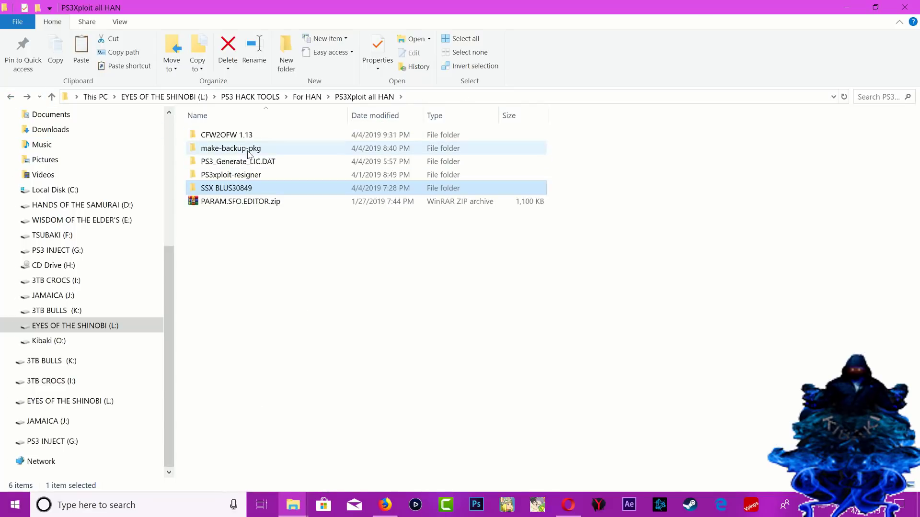
double_click(229, 136)
right_click(257, 220)
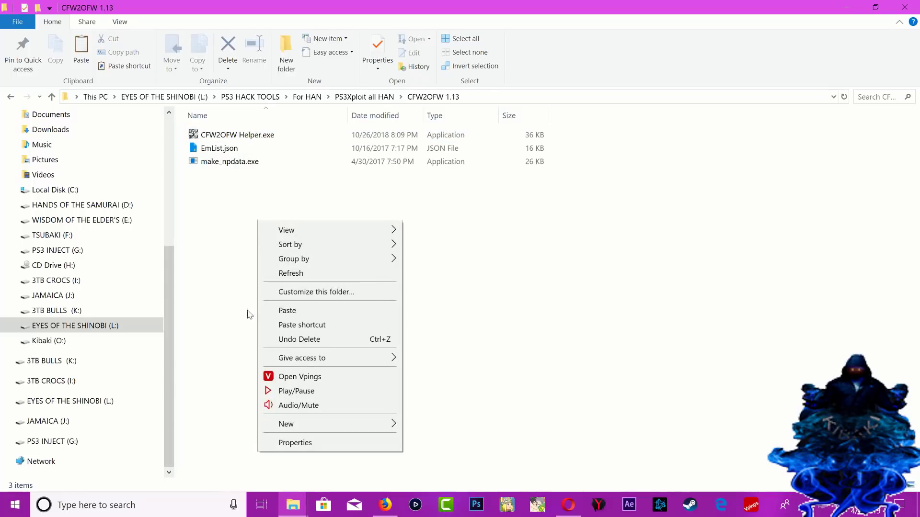
click(285, 312)
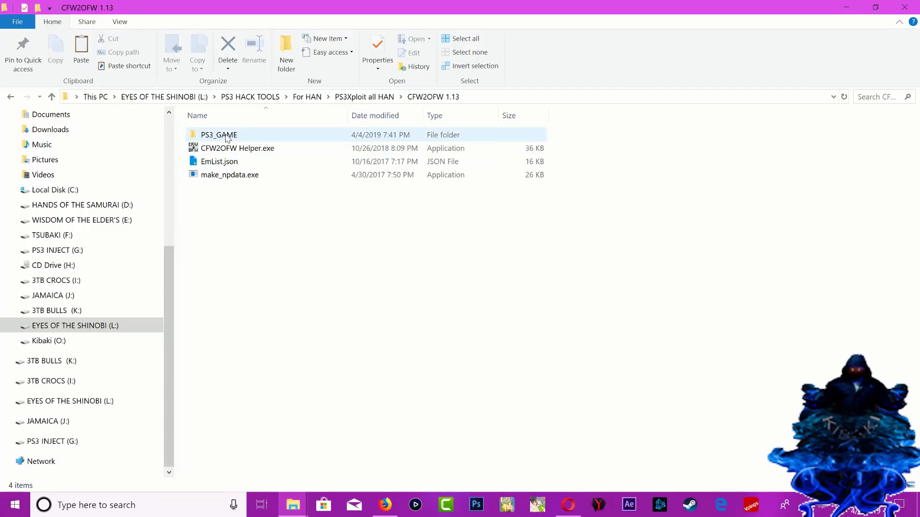
- Convert the copied PS3_GAME folder with CFW2OFW Helper.exe and close the helper after processing
drag(234, 139, 263, 152)
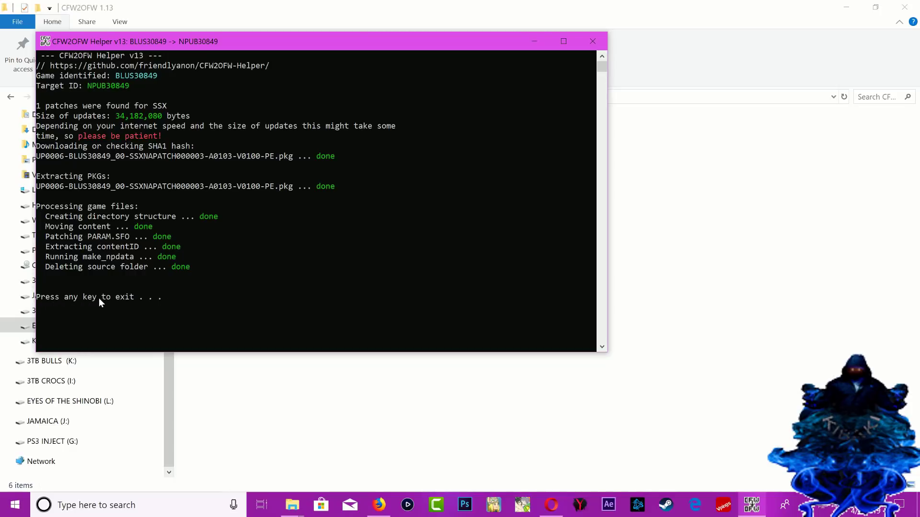
click(601, 47)
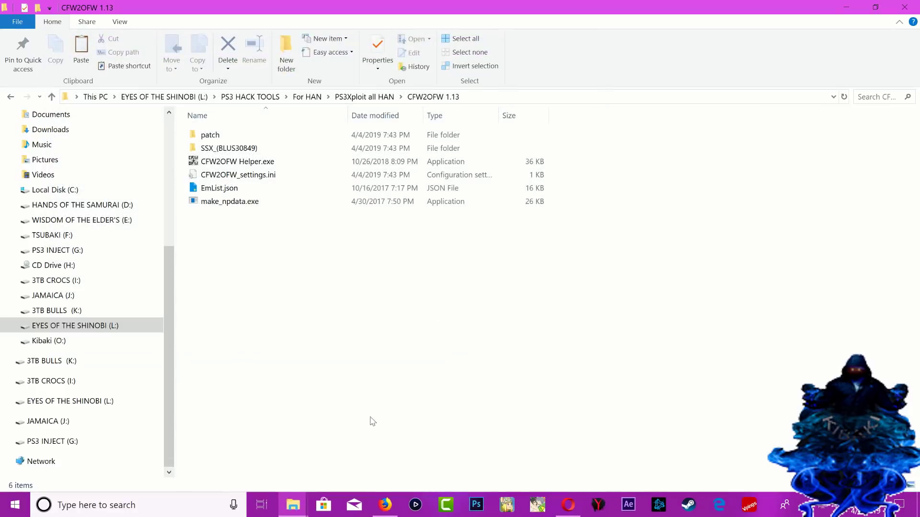
- Move the BLUS30849 and NPUB30849 folders from CFW2OFW 1.13\SSX_(BLUS30849) into the make-backup-pkg folder
double_click(223, 152)
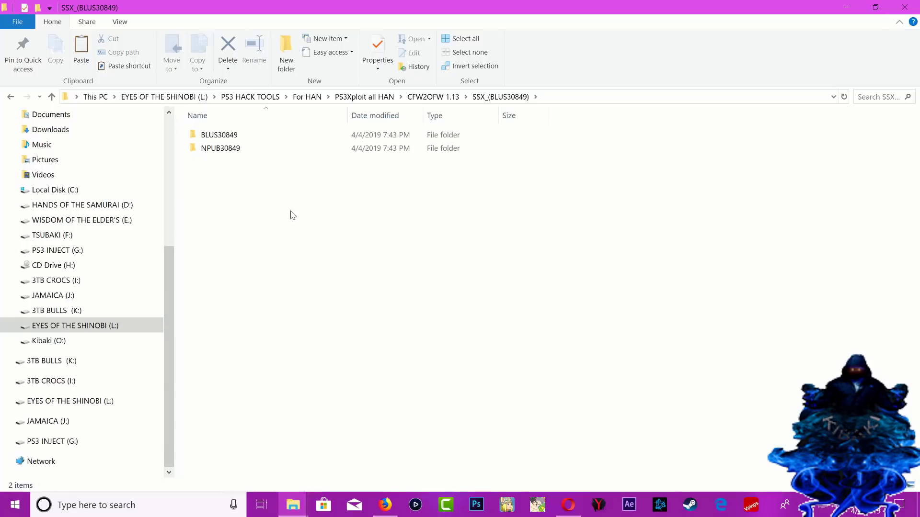
drag(216, 175, 233, 127)
click(237, 191)
drag(223, 178, 227, 137)
right_click(226, 136)
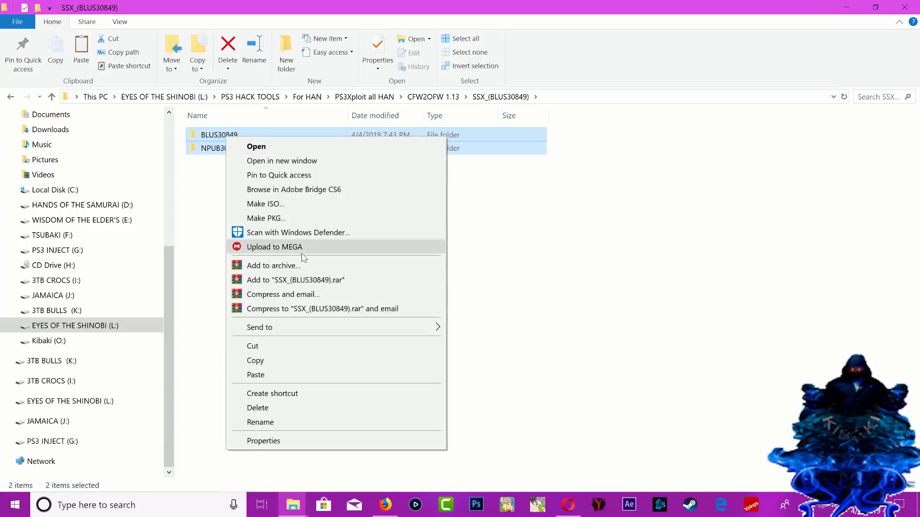
click(247, 351)
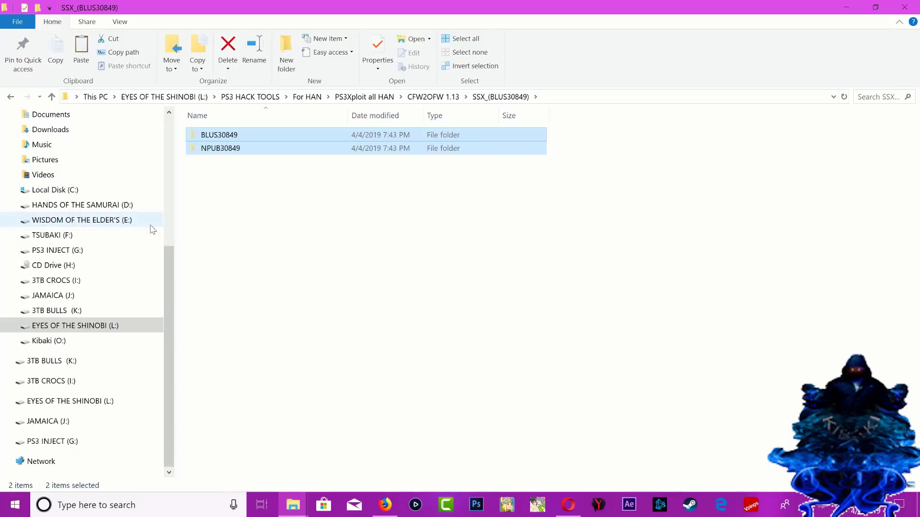
click(10, 97)
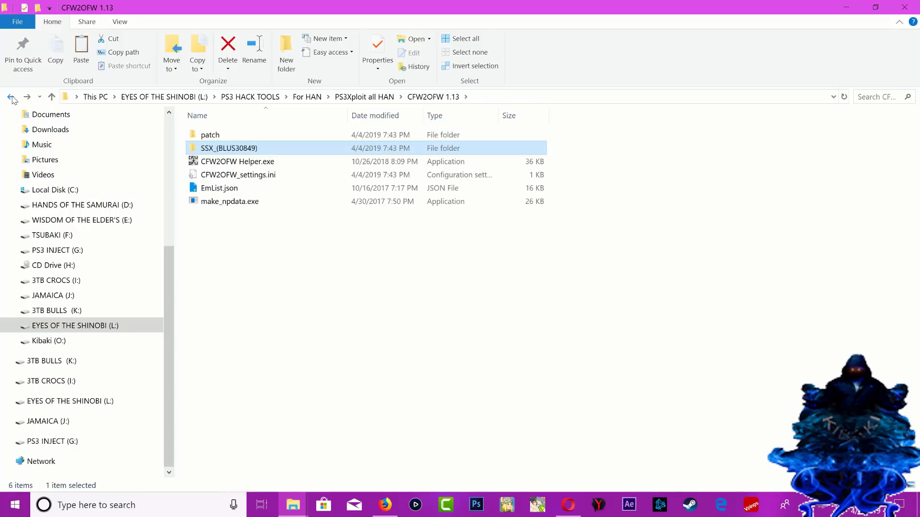
click(11, 97)
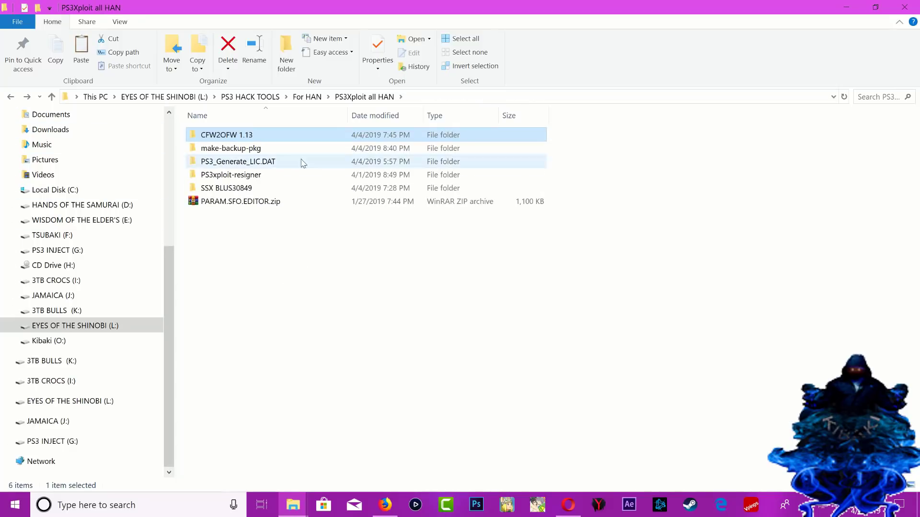
double_click(253, 150)
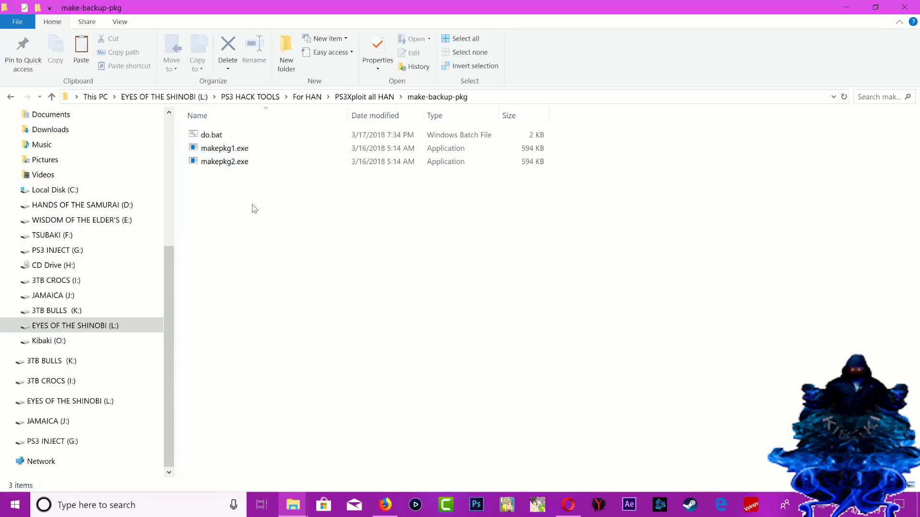
right_click(253, 205)
click(282, 295)
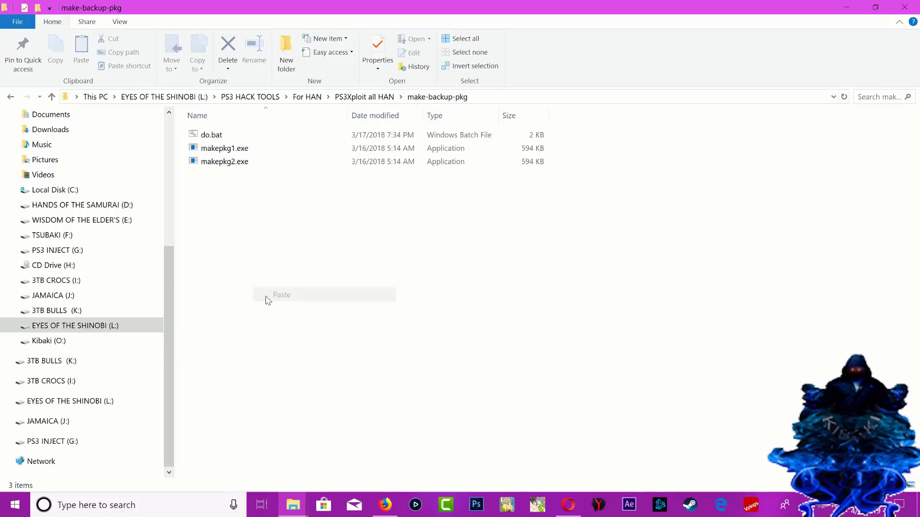
click(286, 273)
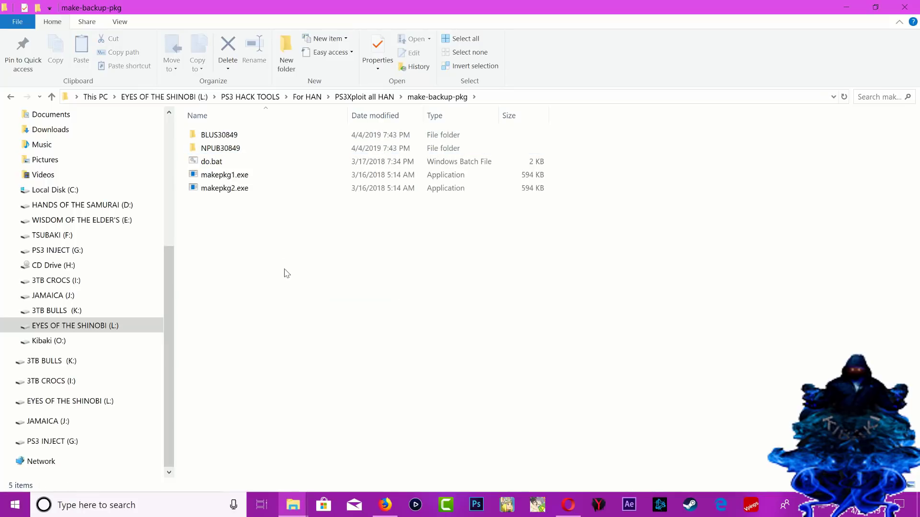
- Create the GAME, PATCH and LIC packages with do.bat, close its console and widen the Name column to show the full file names
double_click(211, 162)
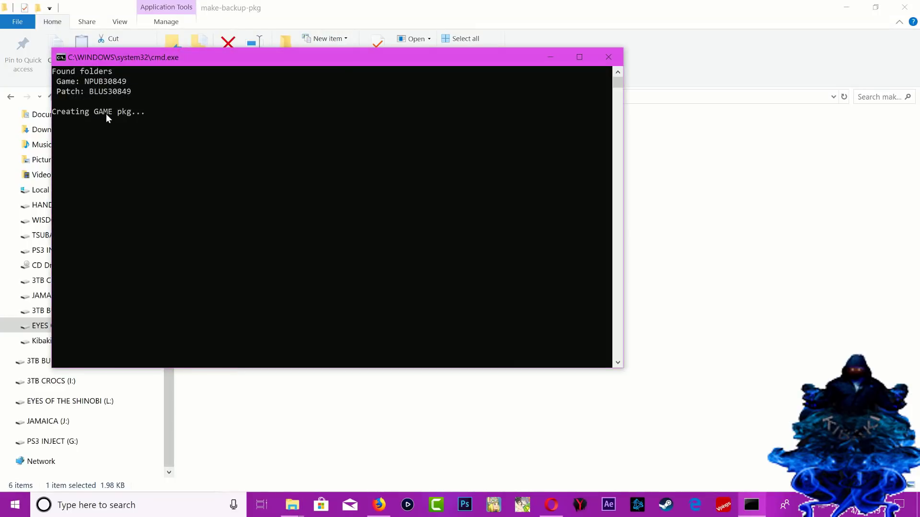
drag(197, 57, 443, 202)
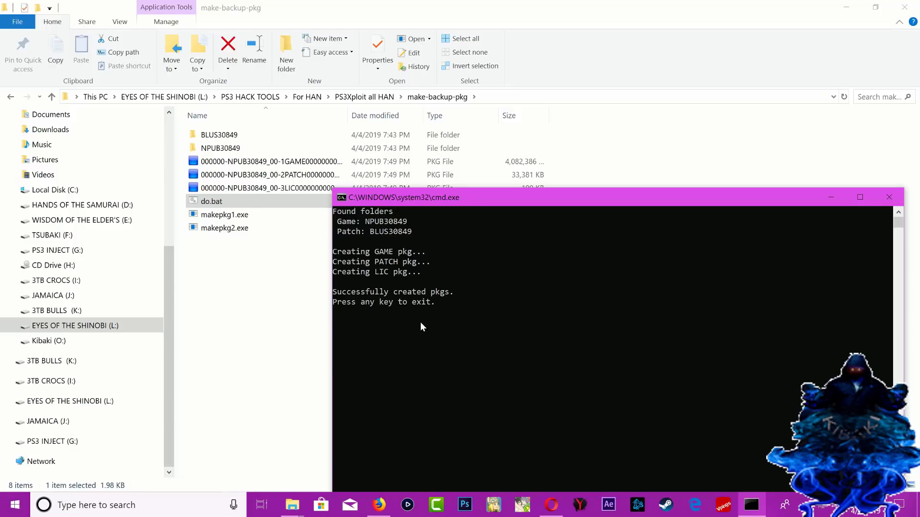
key(Return)
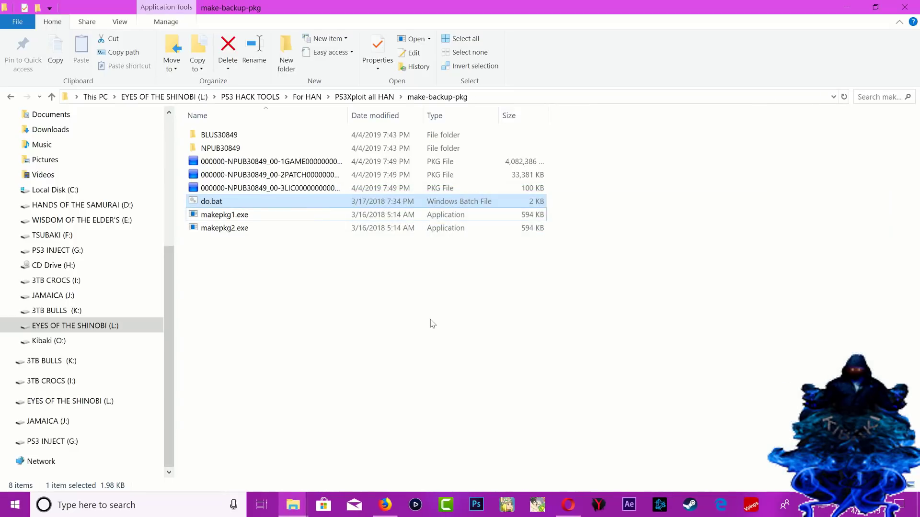
drag(347, 116, 421, 117)
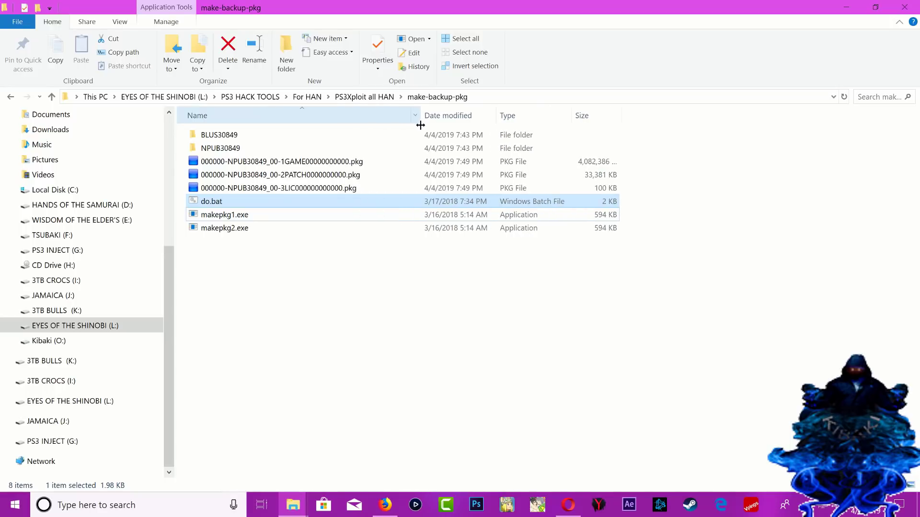
click(308, 200)
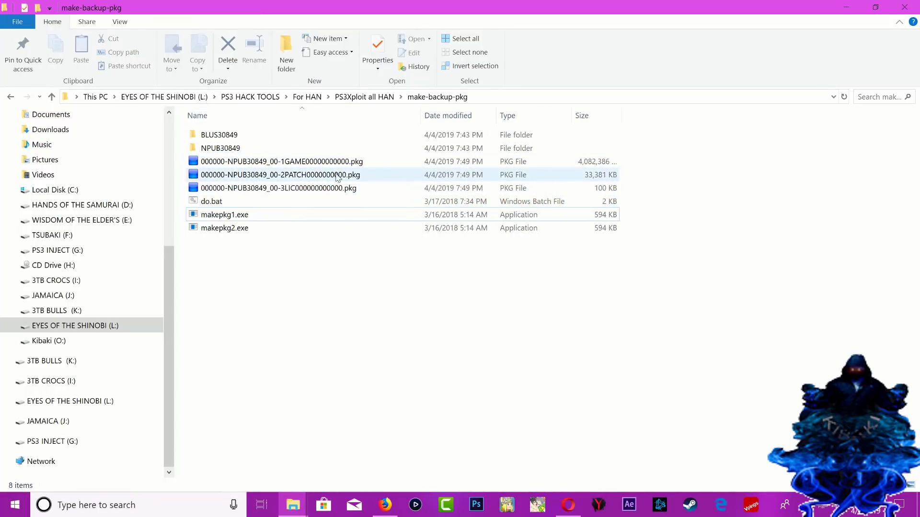
- Delete the BLUS30849 and NPUB30849 folders from make-backup-pkg
drag(183, 136, 235, 151)
right_click(231, 147)
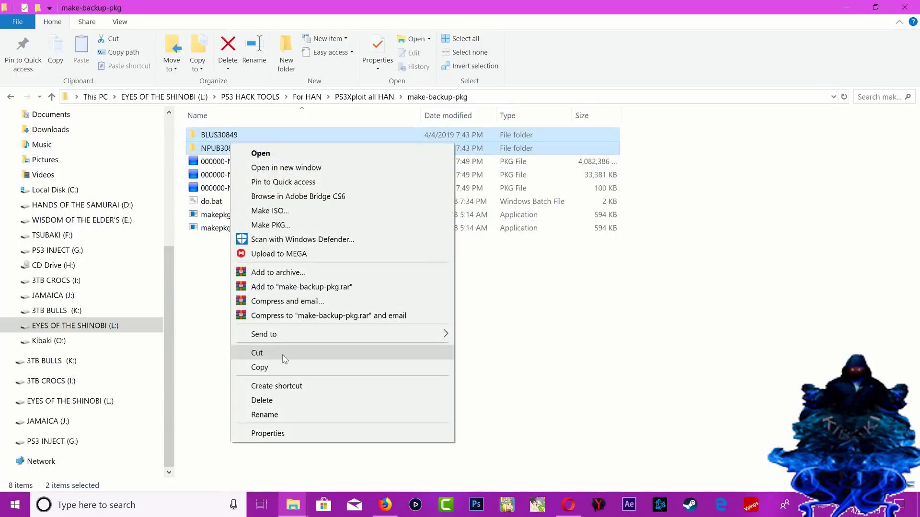
click(287, 400)
click(505, 269)
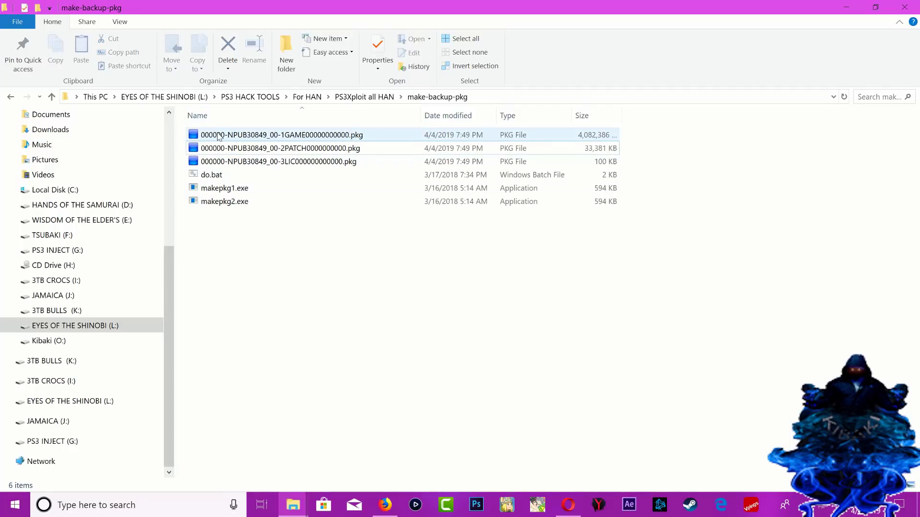
- Cut the three NPUB30849 PKG files from make-backup-pkg and open the PS3xploit-resigner folder
drag(183, 131, 252, 161)
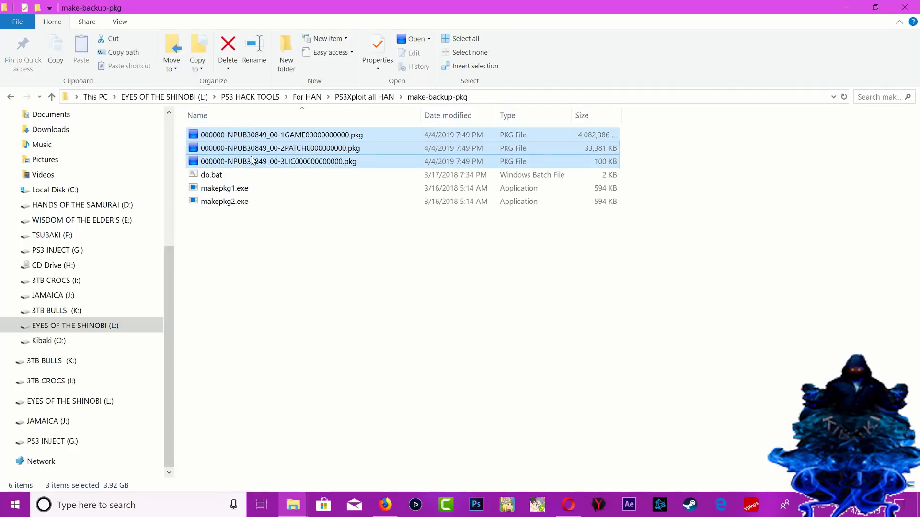
right_click(252, 160)
click(280, 324)
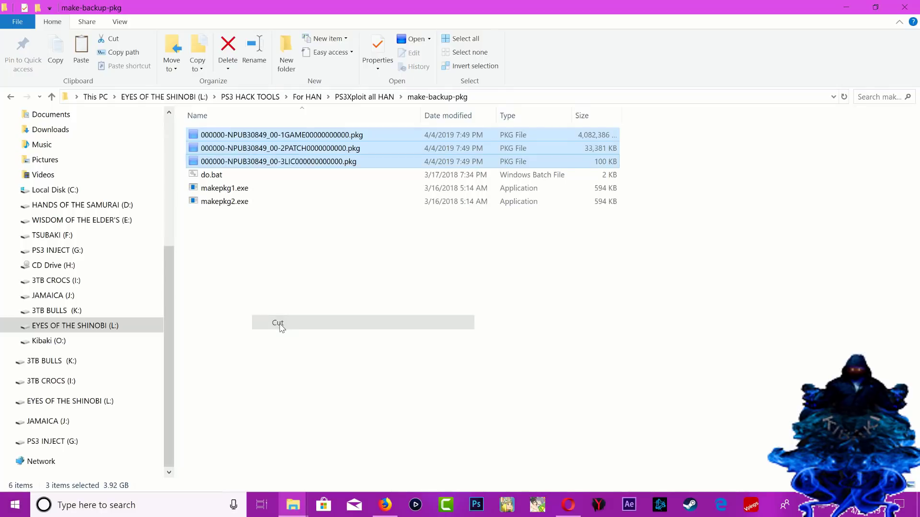
click(9, 98)
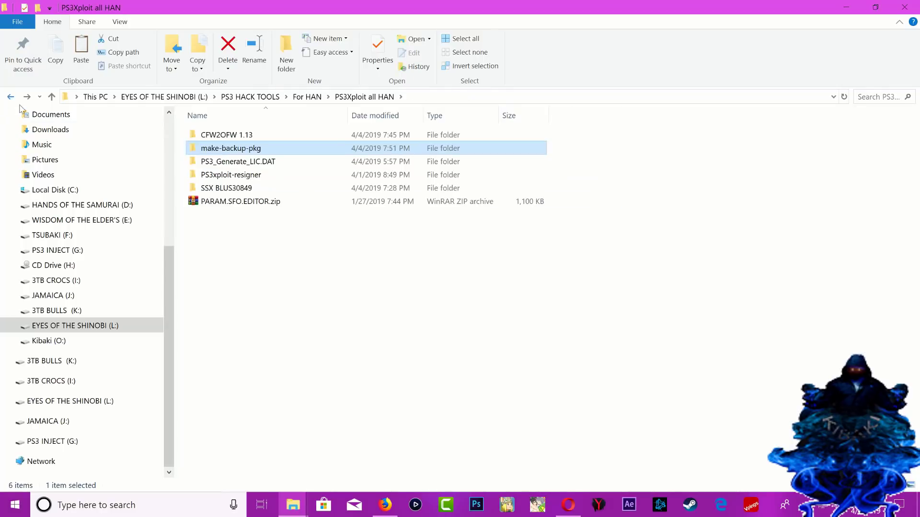
double_click(245, 175)
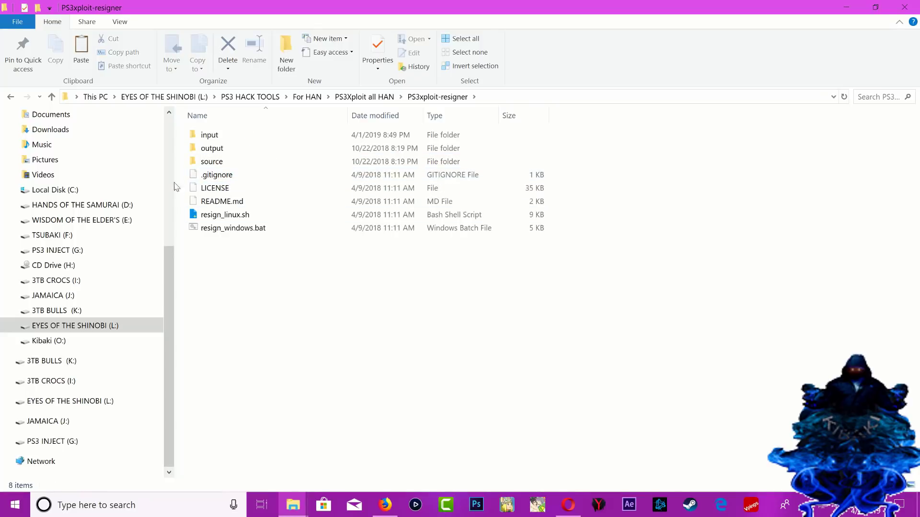
- Check the resigner's input folder for act.dat in act_dat and idps.hex in idps_hex
double_click(209, 136)
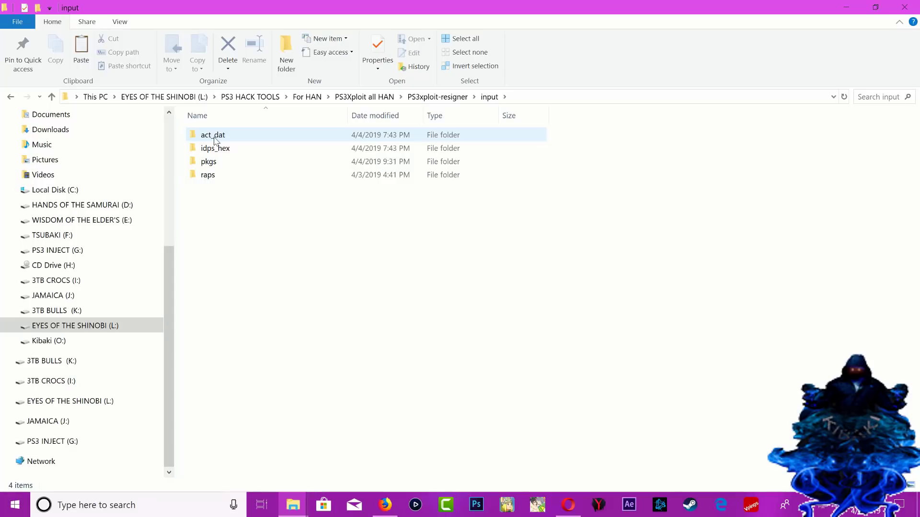
double_click(214, 137)
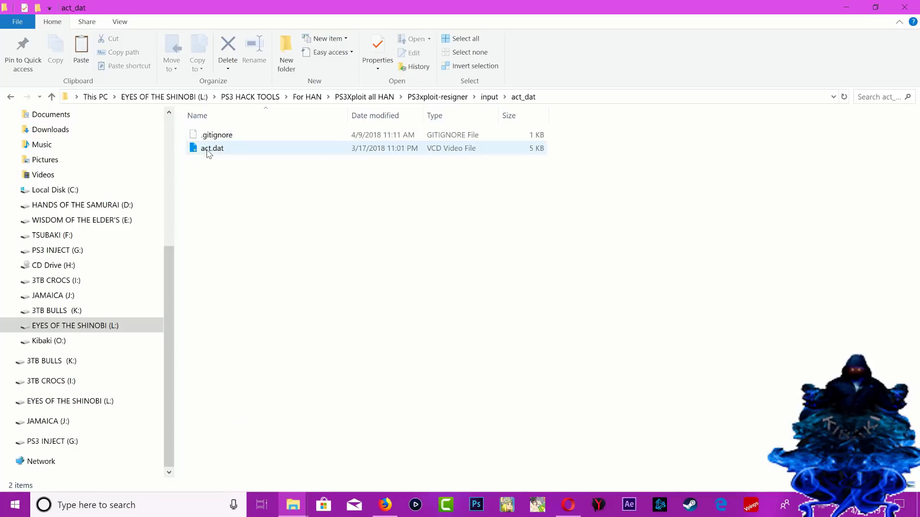
key(alt+Left)
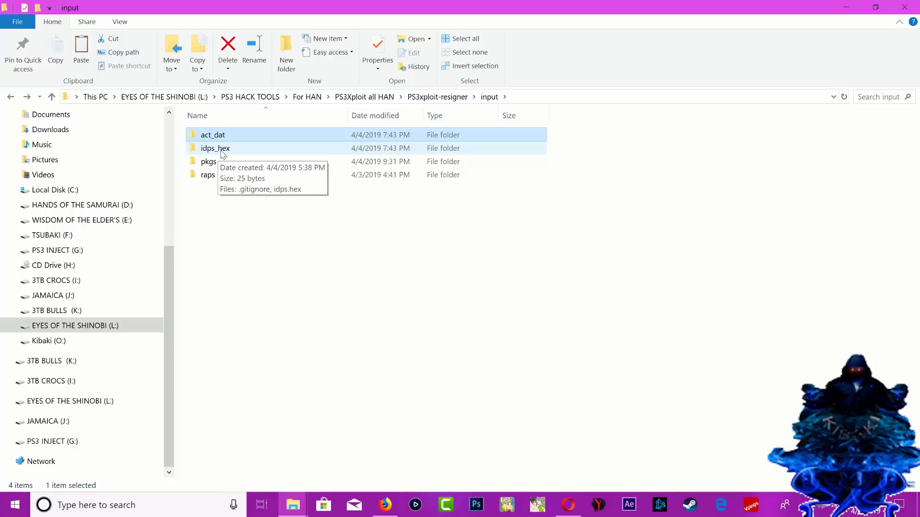
double_click(222, 149)
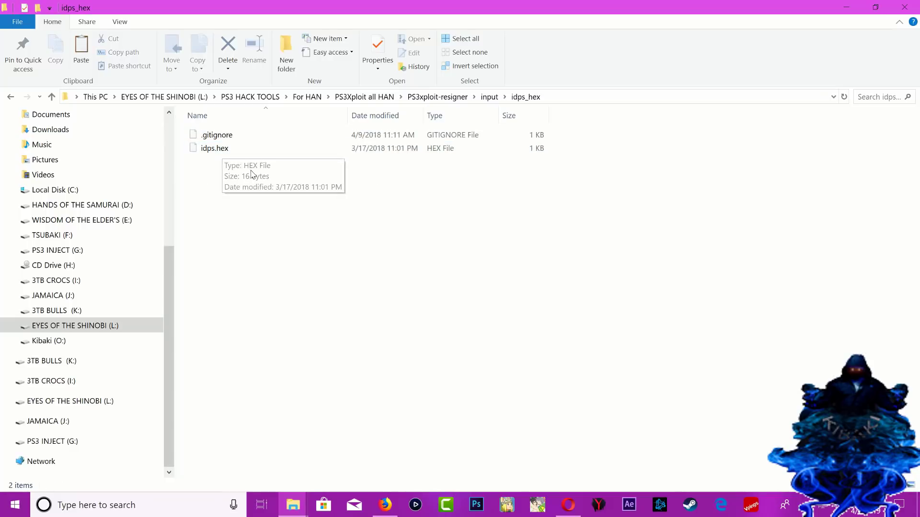
key(alt+Left)
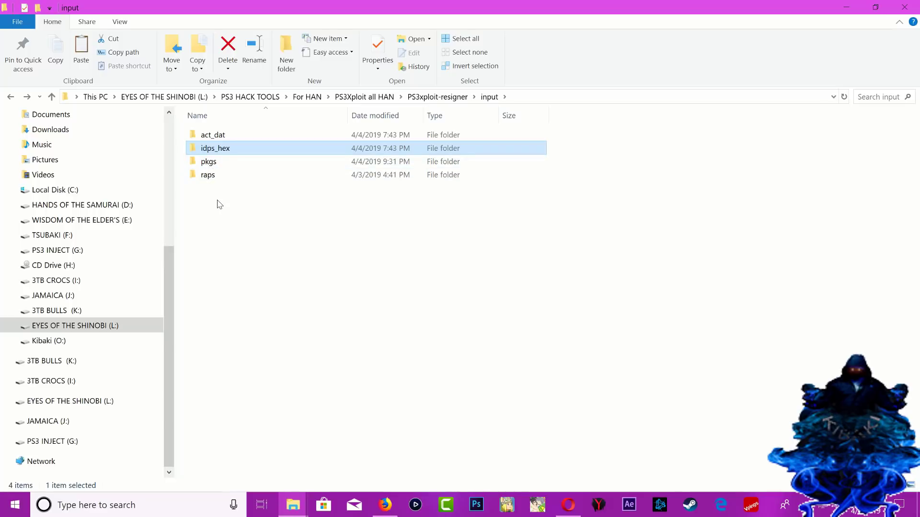
- Paste the three cut PKG files into the pkgs folder inside PS3xploit-resigner\input
double_click(211, 163)
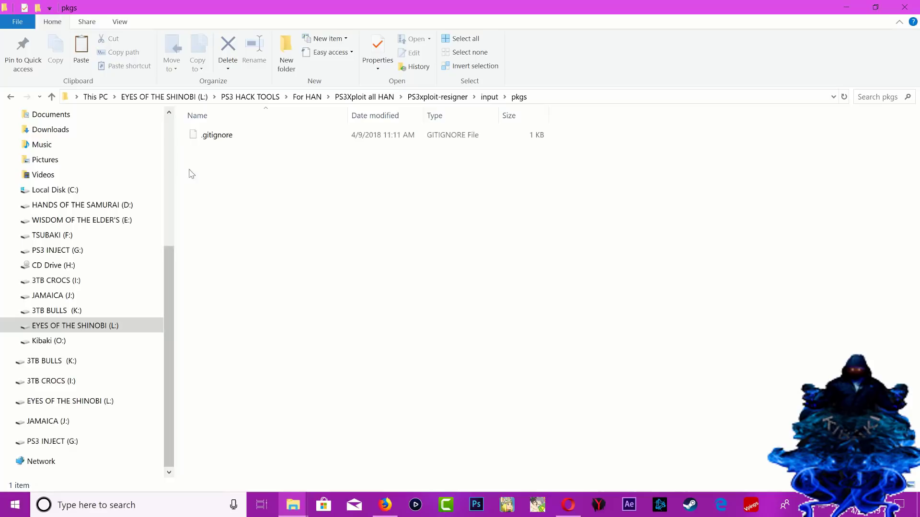
right_click(280, 201)
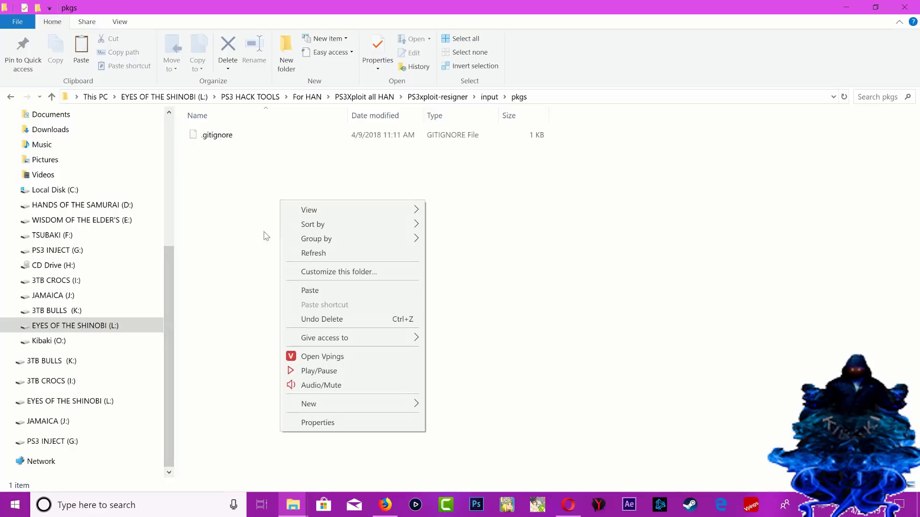
click(310, 291)
click(346, 247)
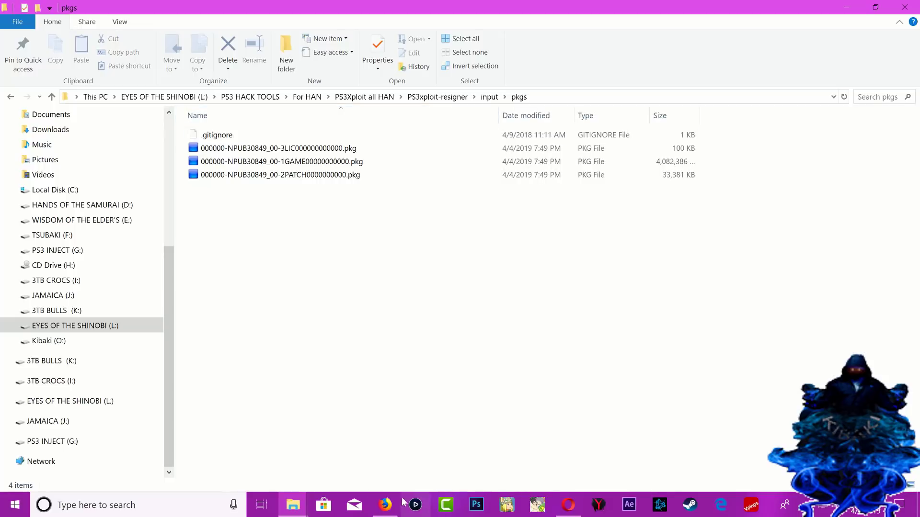
- Switch to Firefox, browse the CFW2OFW Compatibility List for games' HAN support and conversion notes, and return to File Explorer
click(385, 505)
scroll(211, 306, up, 6)
scroll(211, 305, up, 3)
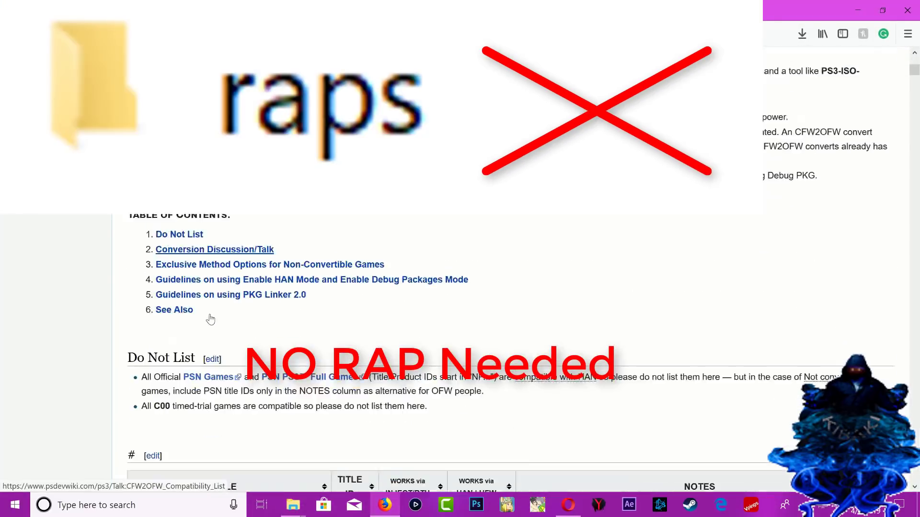
scroll(211, 306, down, 20)
scroll(218, 342, down, 10)
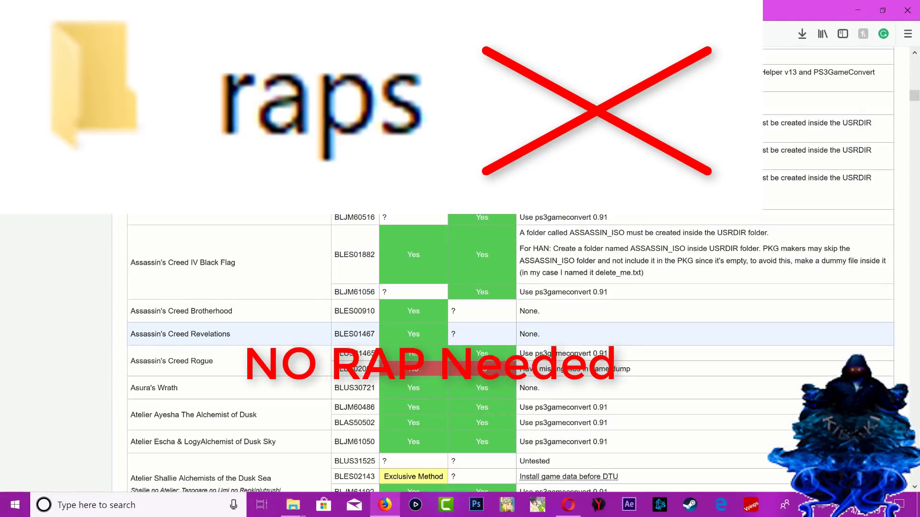
scroll(218, 343, down, 3)
scroll(219, 343, down, 20)
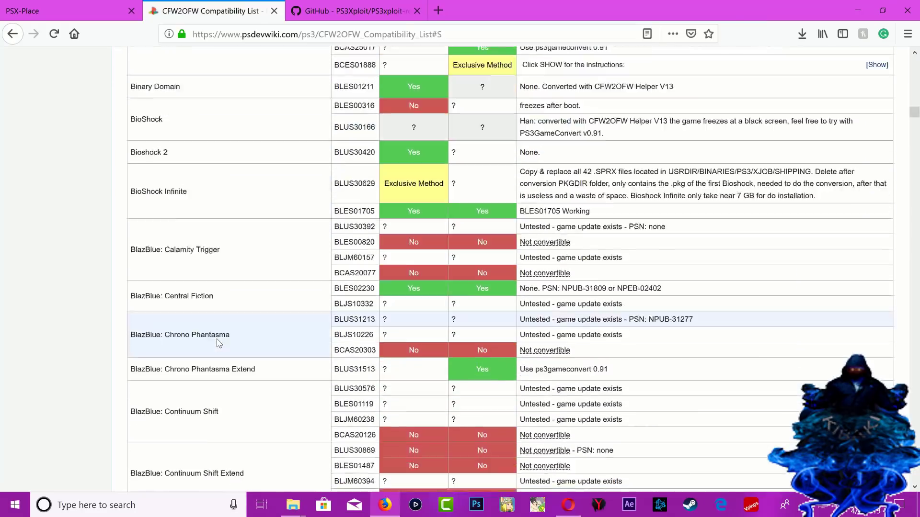
scroll(218, 344, down, 7)
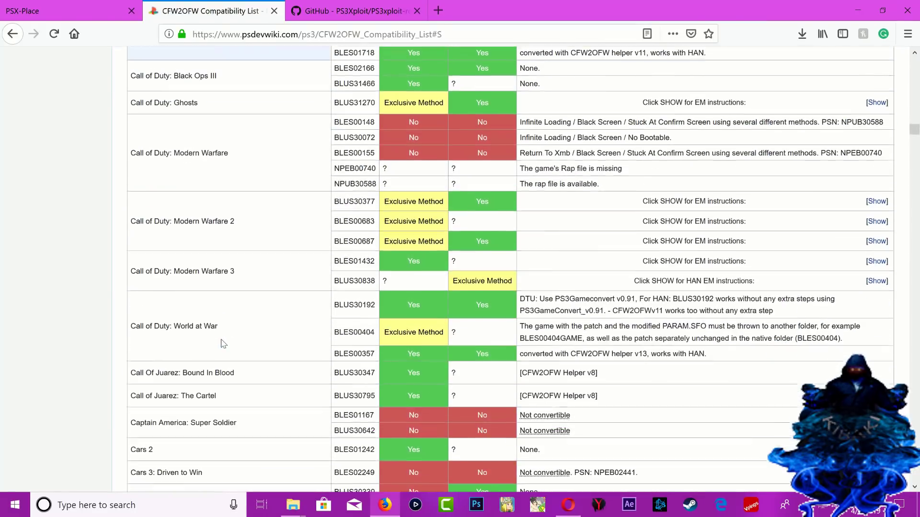
key(alt+Tab)
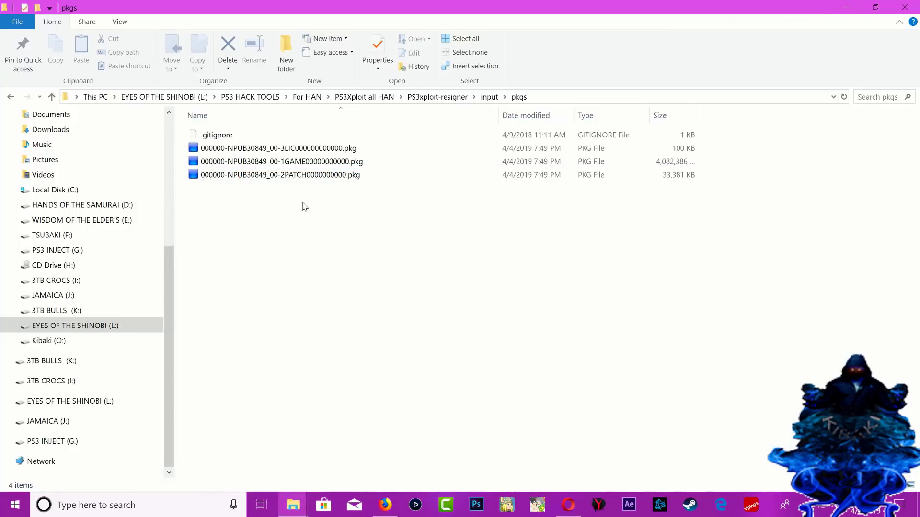
- Go back to the PS3xploit-resigner folder and run resign_windows.bat to resign the packages
click(10, 98)
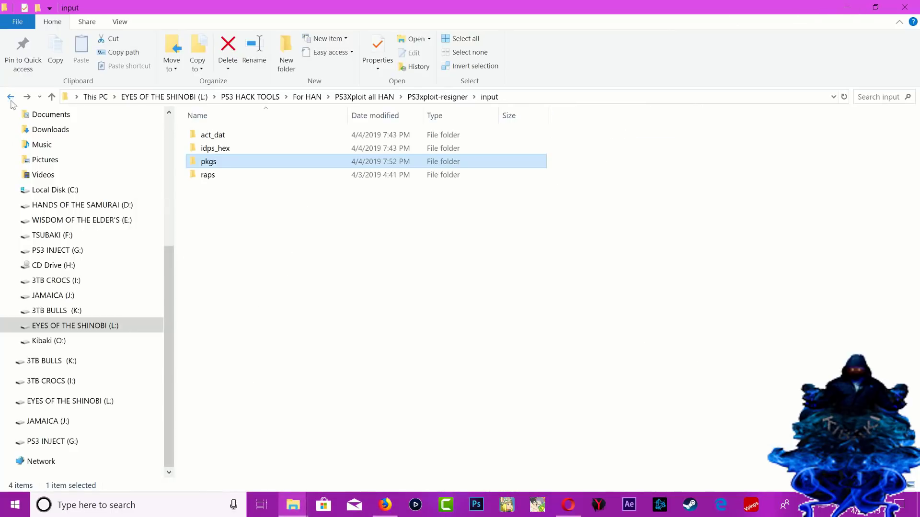
click(11, 98)
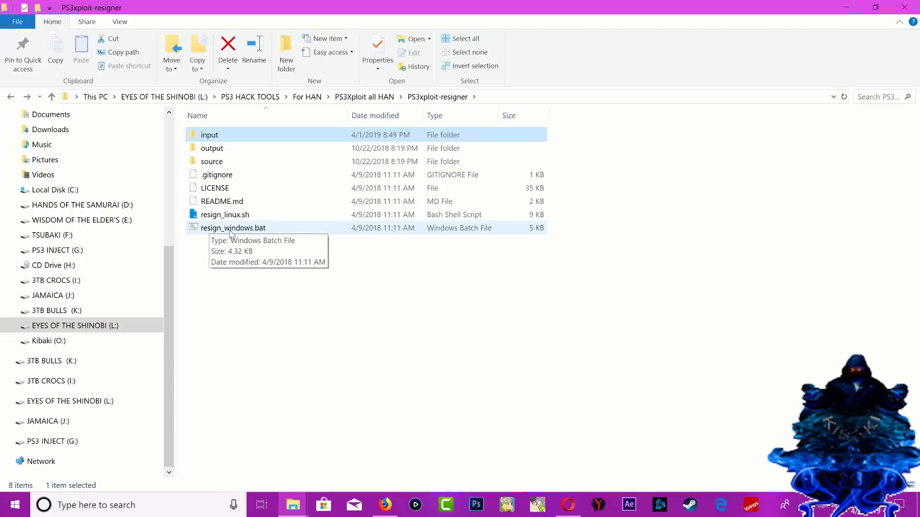
double_click(244, 229)
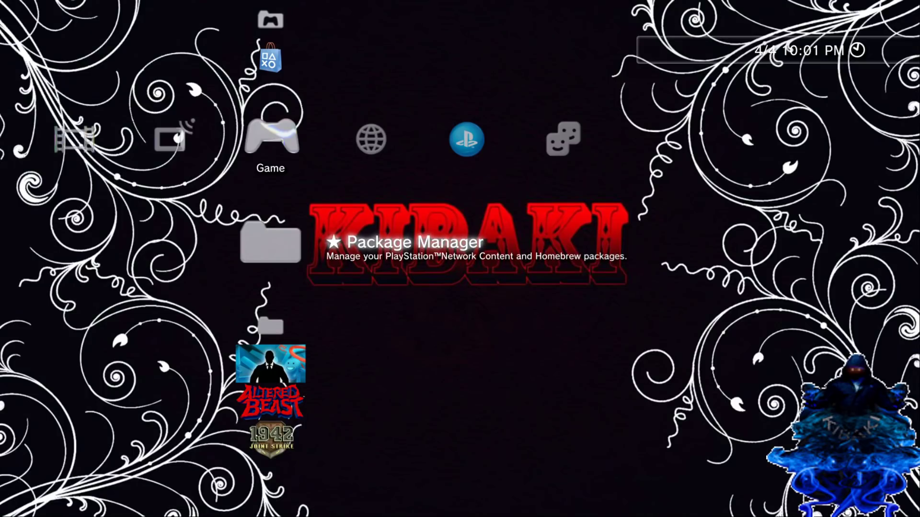
- On the PS3, enable HAN with Offline HAN Enabler from HAN Toolbox, close the browser and leave the toolbox
key(Down)
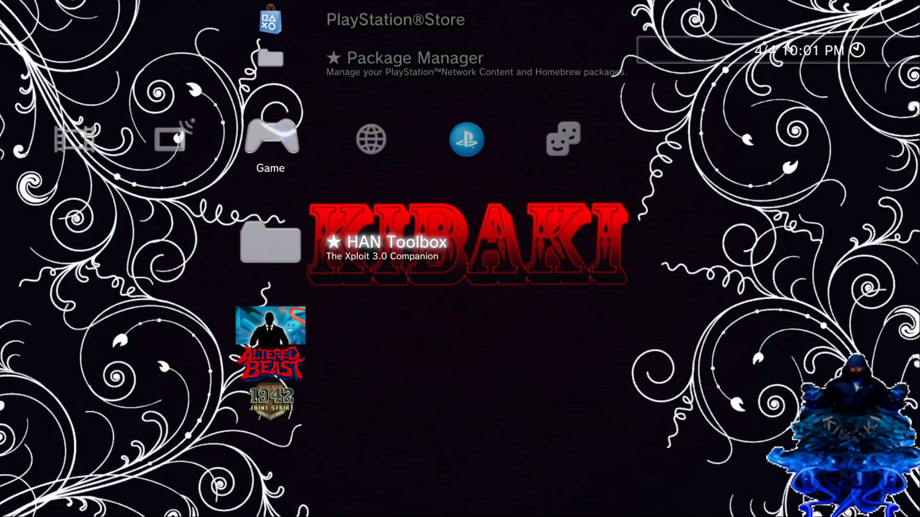
key(Return)
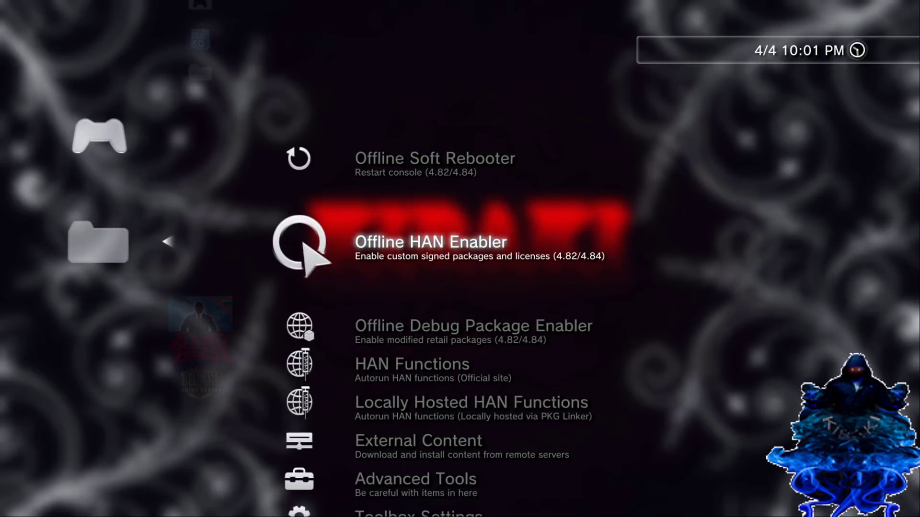
key(Return)
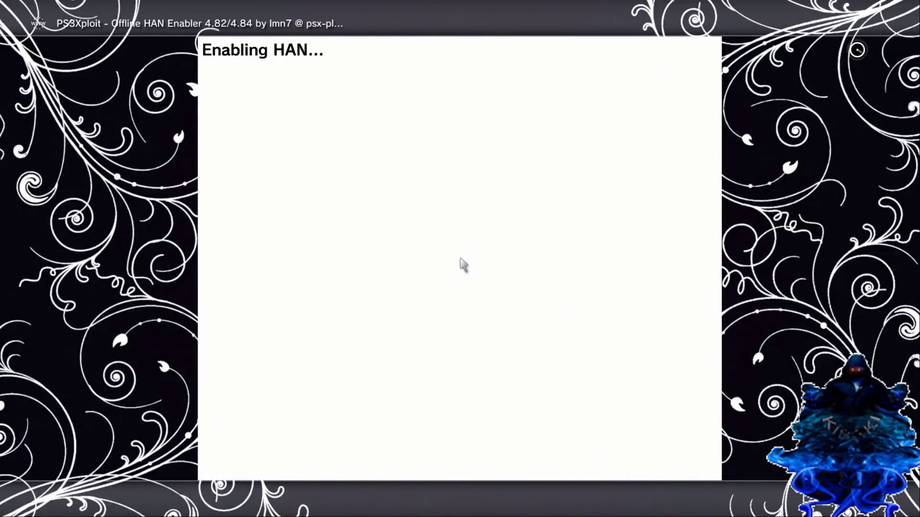
key(Escape)
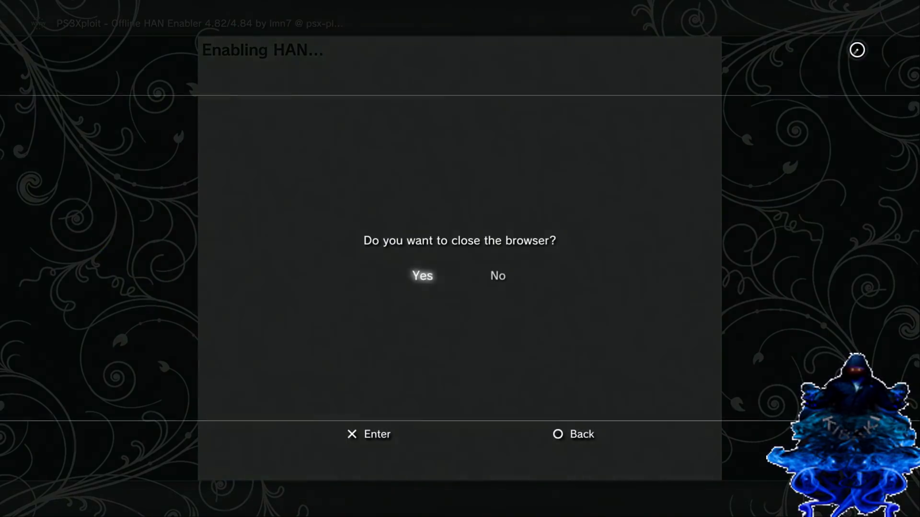
key(Return)
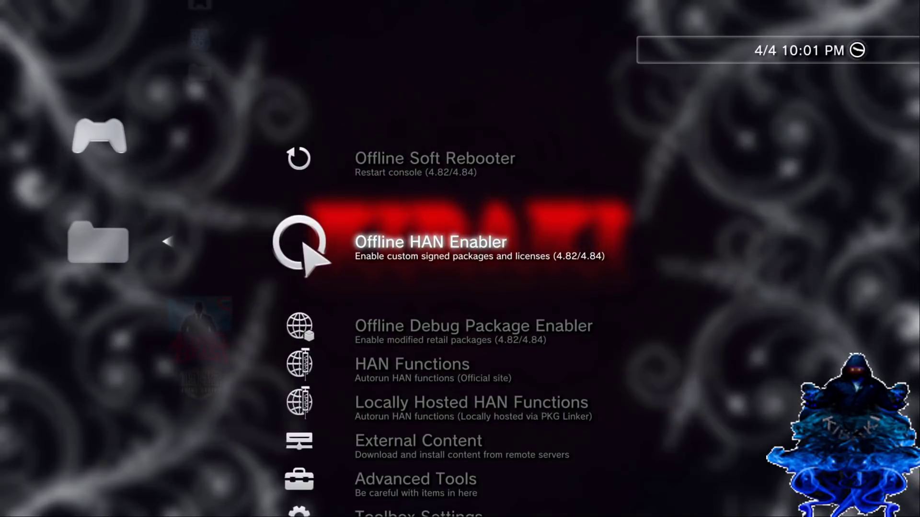
key(Escape)
- In Package Manager, list the installable package files from the root of the storage device using the Standard option
key(Up)
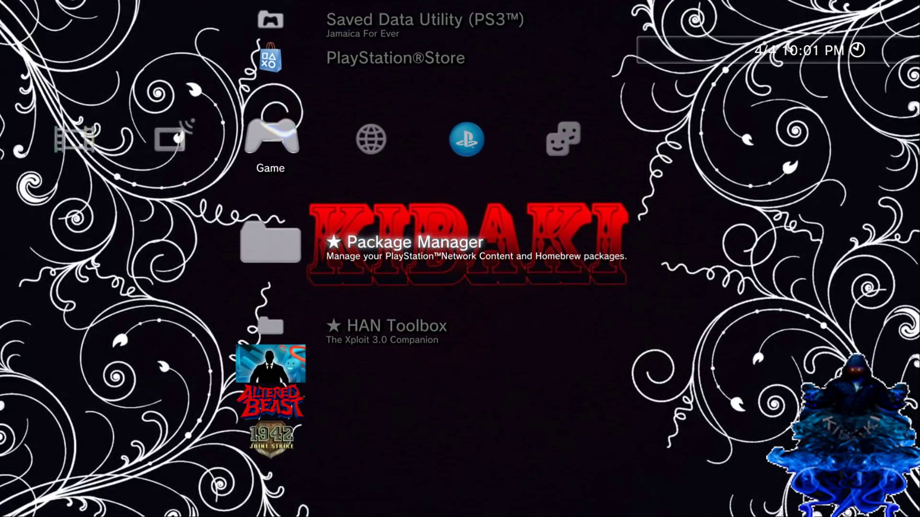
key(Return)
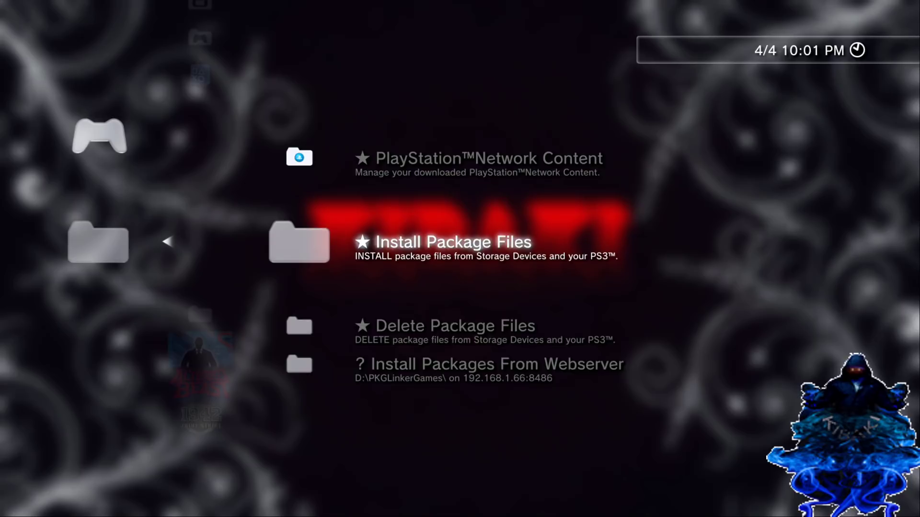
key(Return)
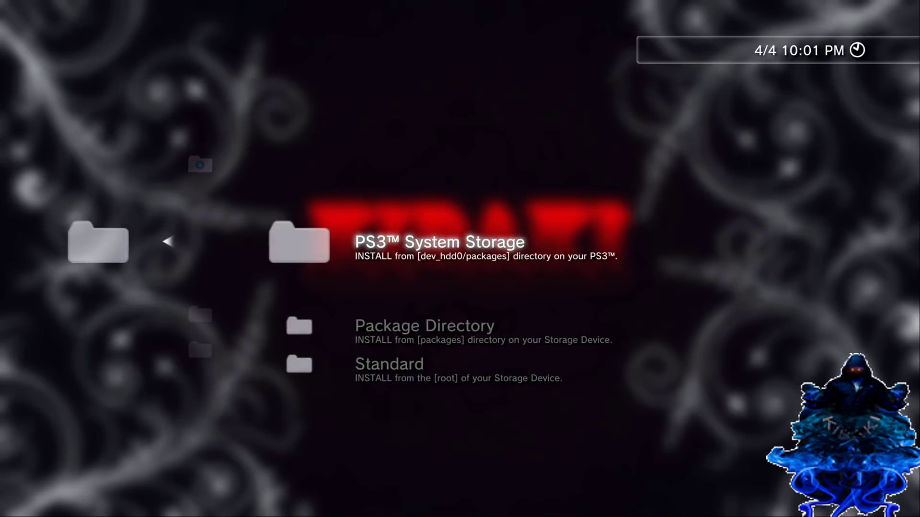
key(Down)
key(Down)
key(Return)
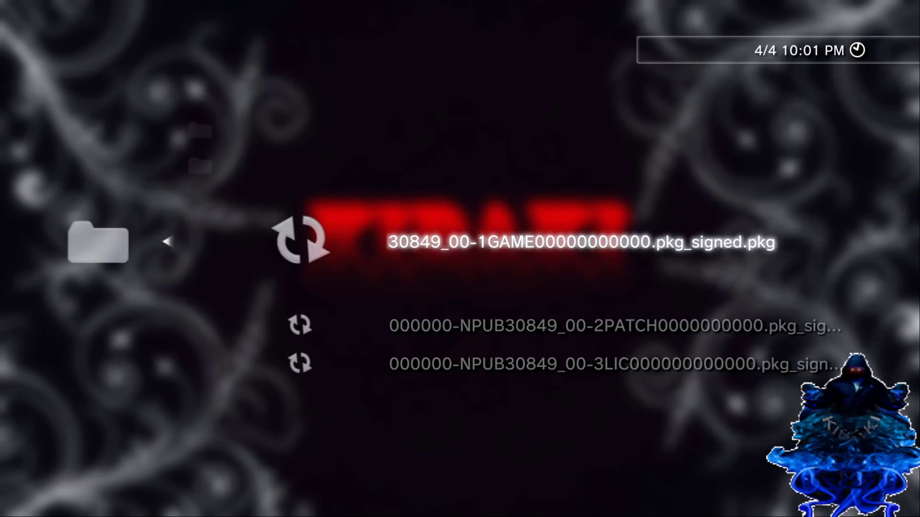
- Install the signed NPUB30849 1GAME package and leave the install screen once it completes
key(Down)
key(Up)
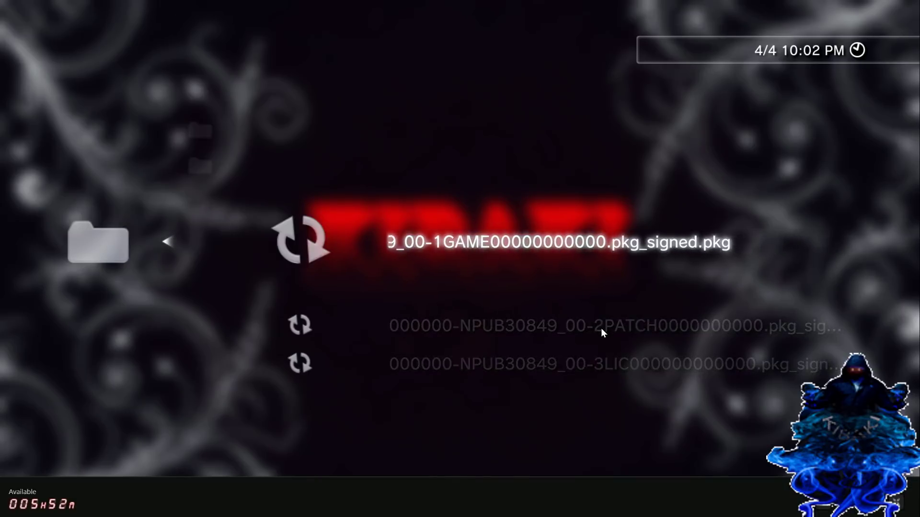
key(Down)
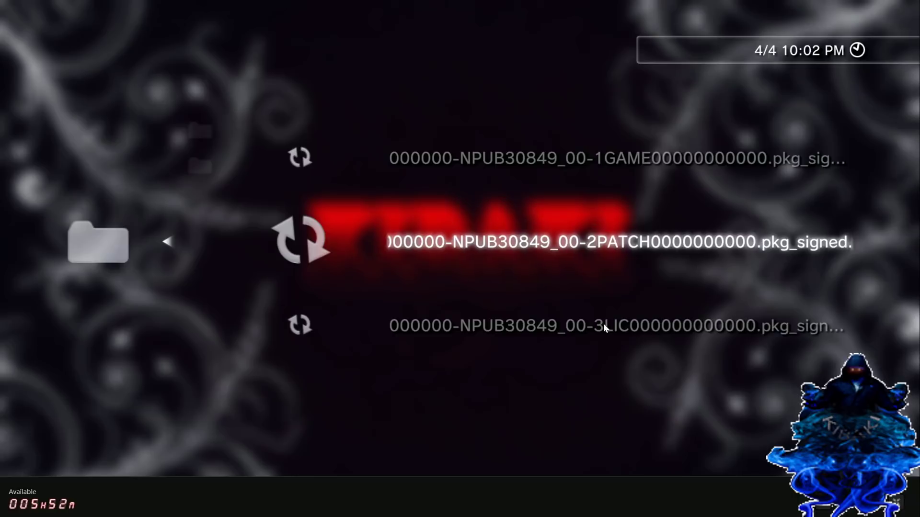
key(Up)
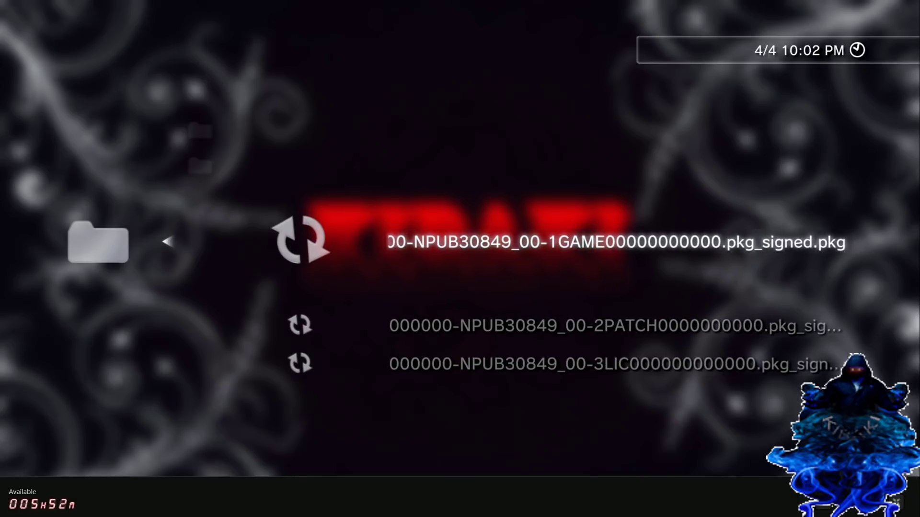
key(Return)
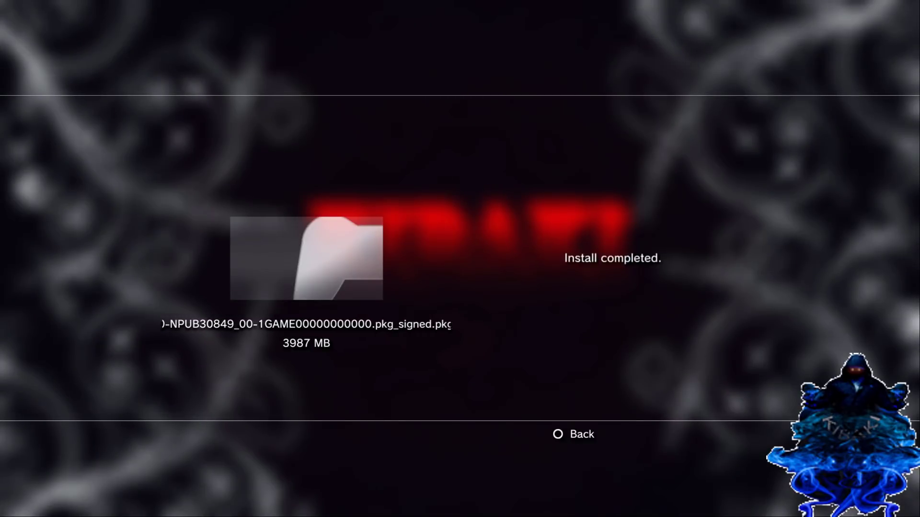
key(Escape)
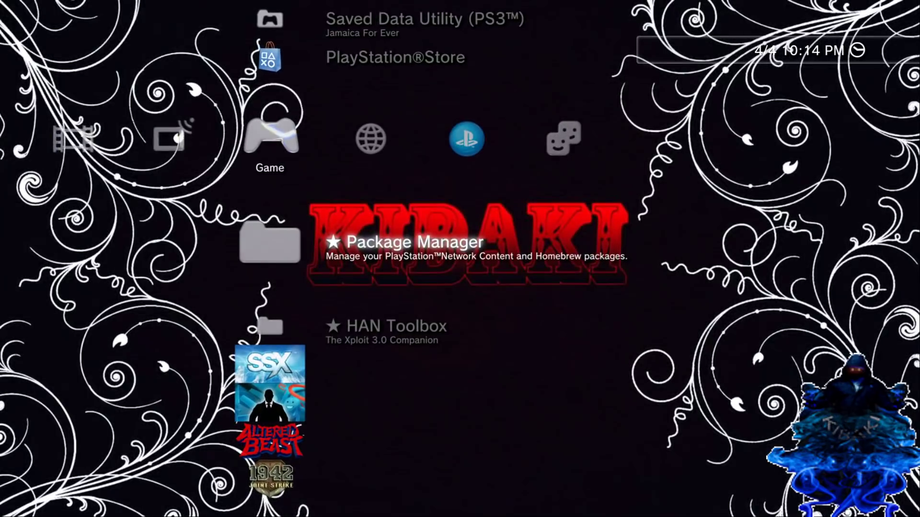
- Check the SSX entry among the installed games and return to Package Manager
key(Down)
key(Down)
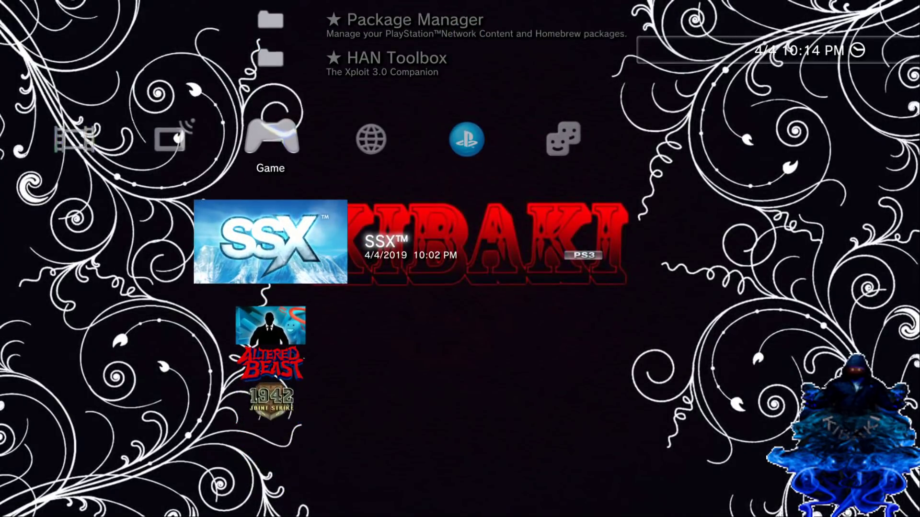
key(Up)
key(Up)
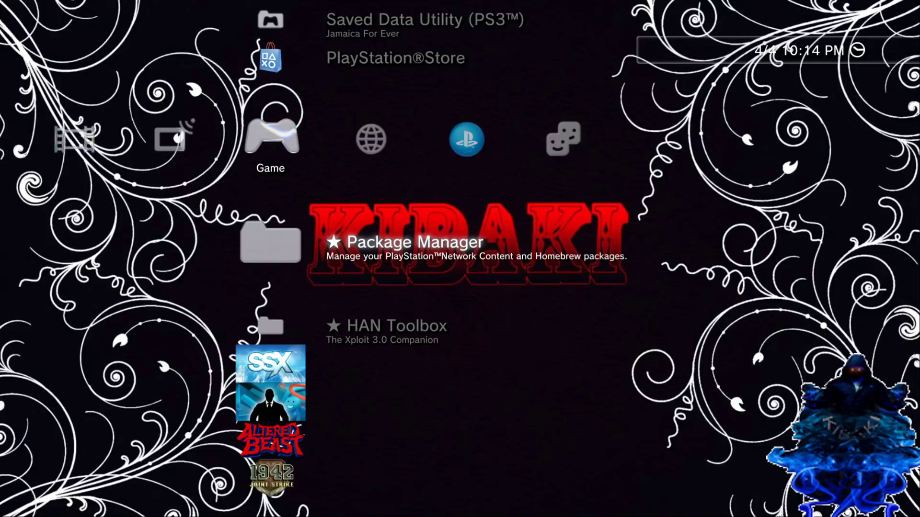
- Install the signed NPUB30849 2PATCH package from the Standard storage root and leave the completed install screen
key(Return)
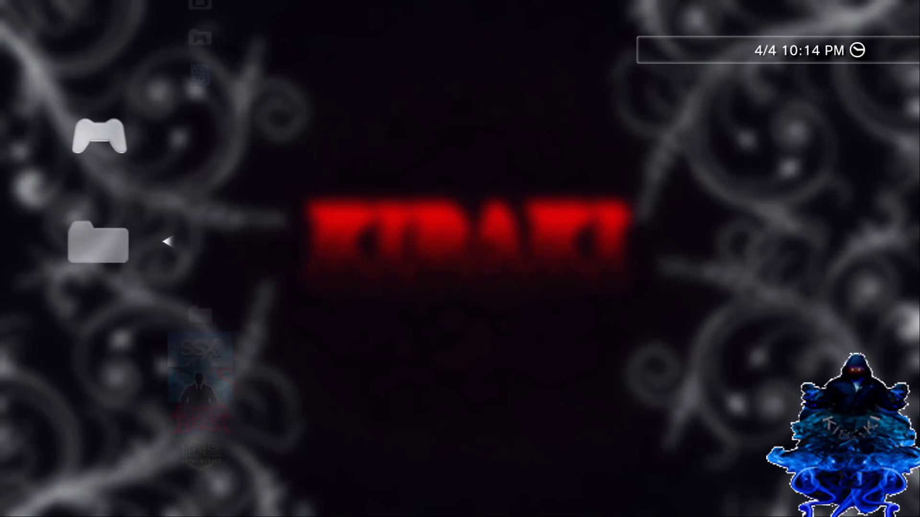
key(Down)
key(Return)
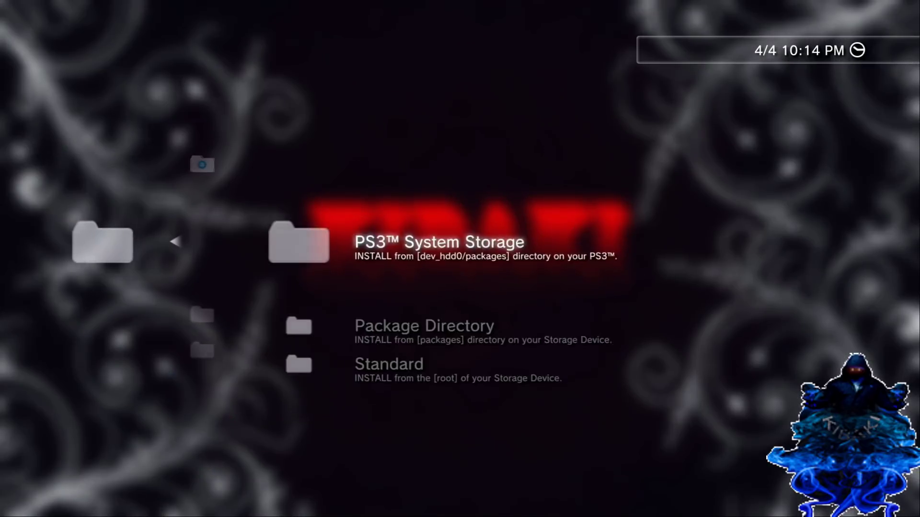
key(Down)
key(Down)
key(Return)
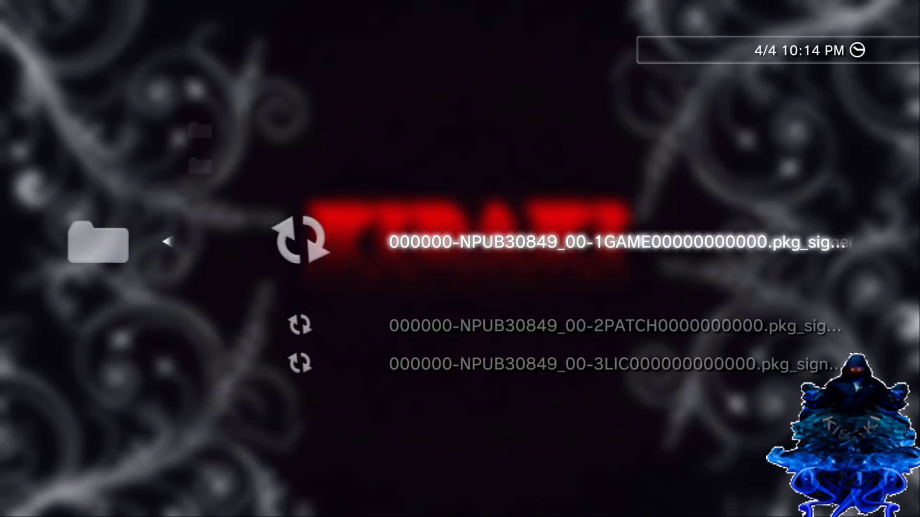
key(Down)
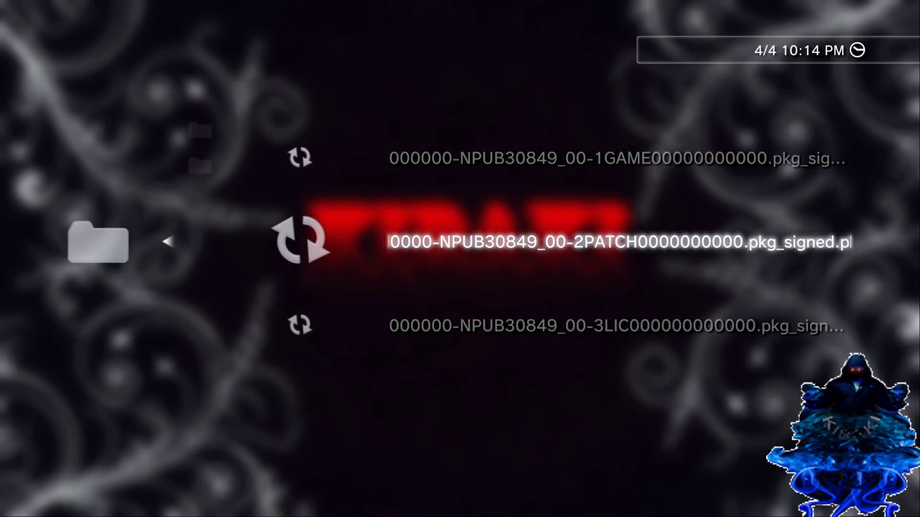
key(Return)
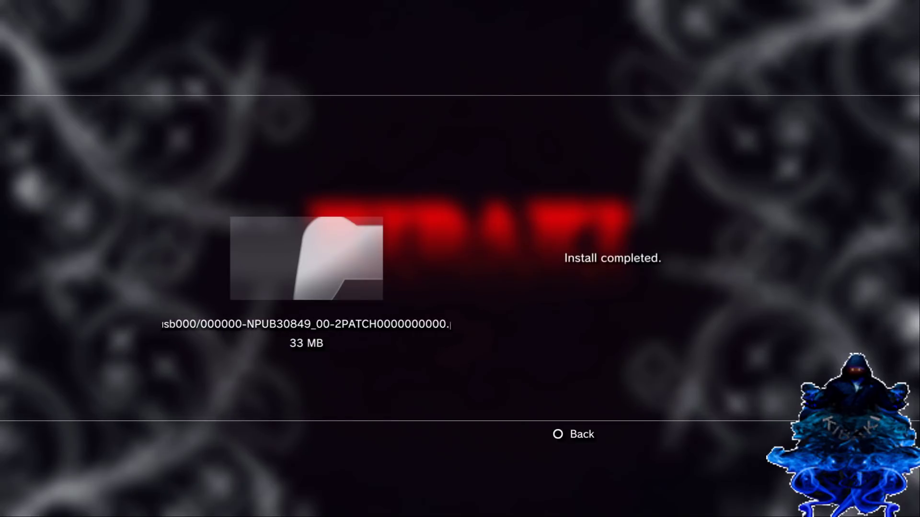
key(Escape)
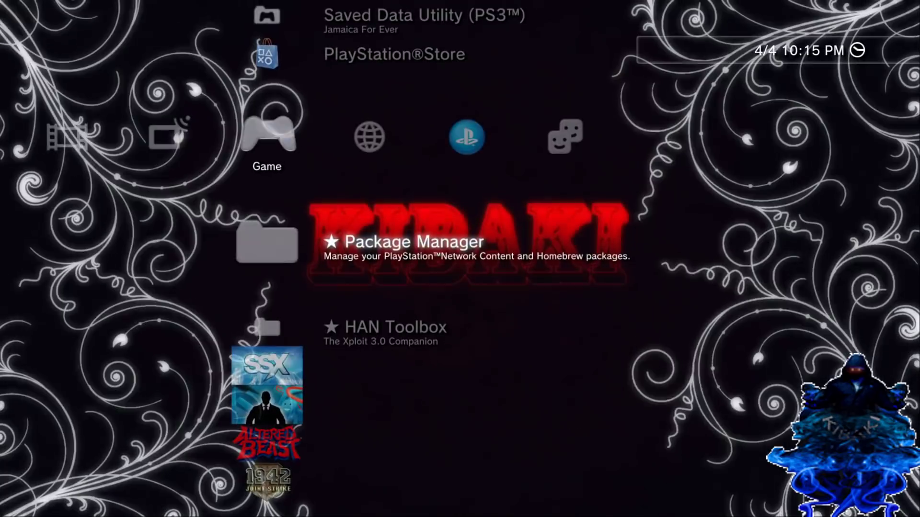
- Return to Install Package Files in Package Manager and select the Standard storage root as the source
key(Return)
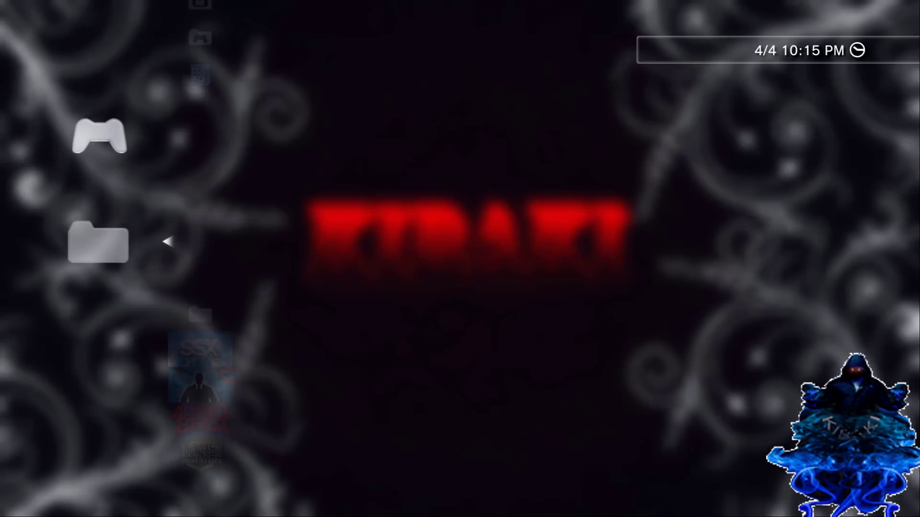
key(Down)
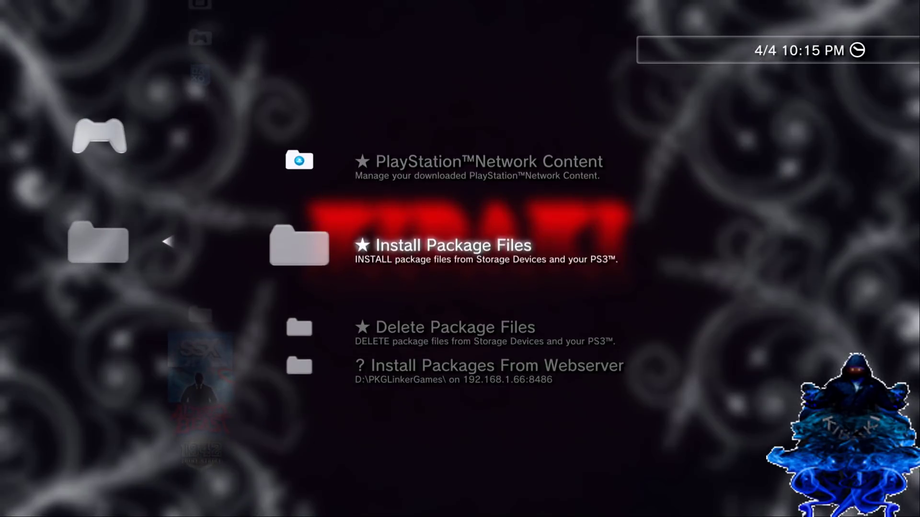
key(Return)
key(Down)
key(Down)
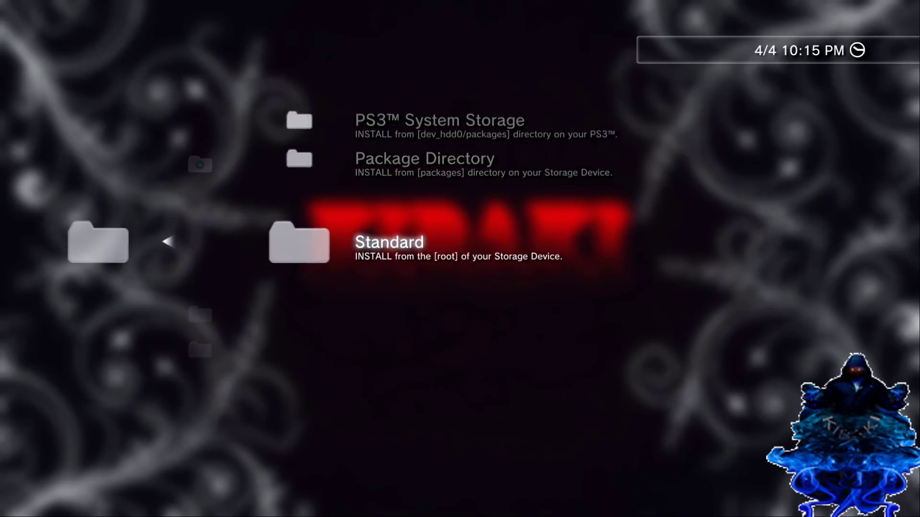